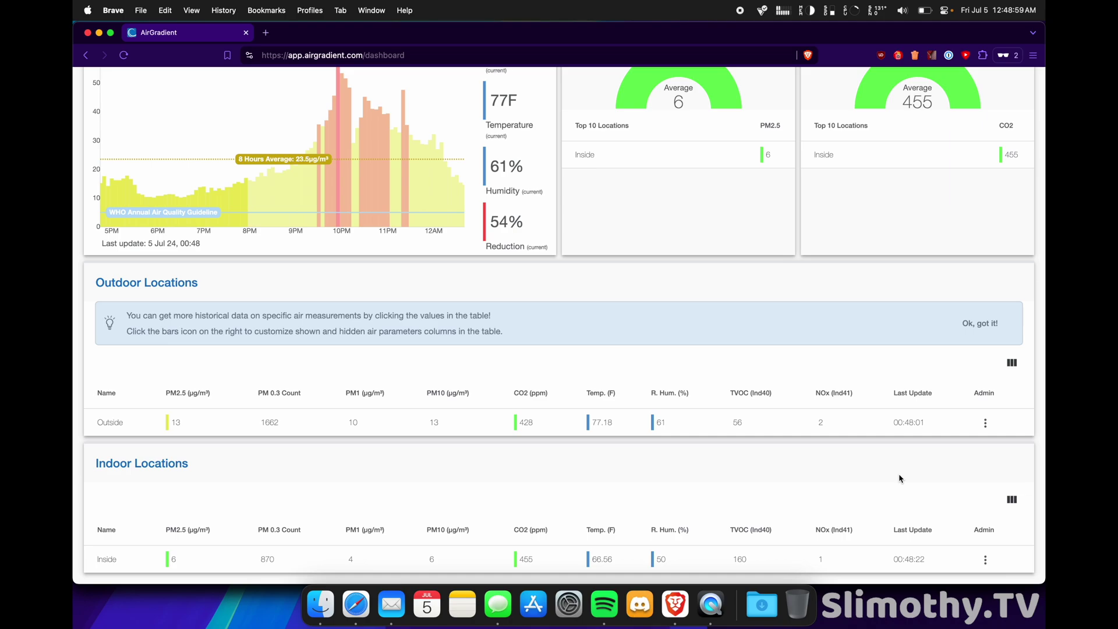
# Open the column selection for the Outdoor Locations table on the dashboard
pyautogui.scroll(6, 899, 479)
pyautogui.scroll(-3, 899, 479)
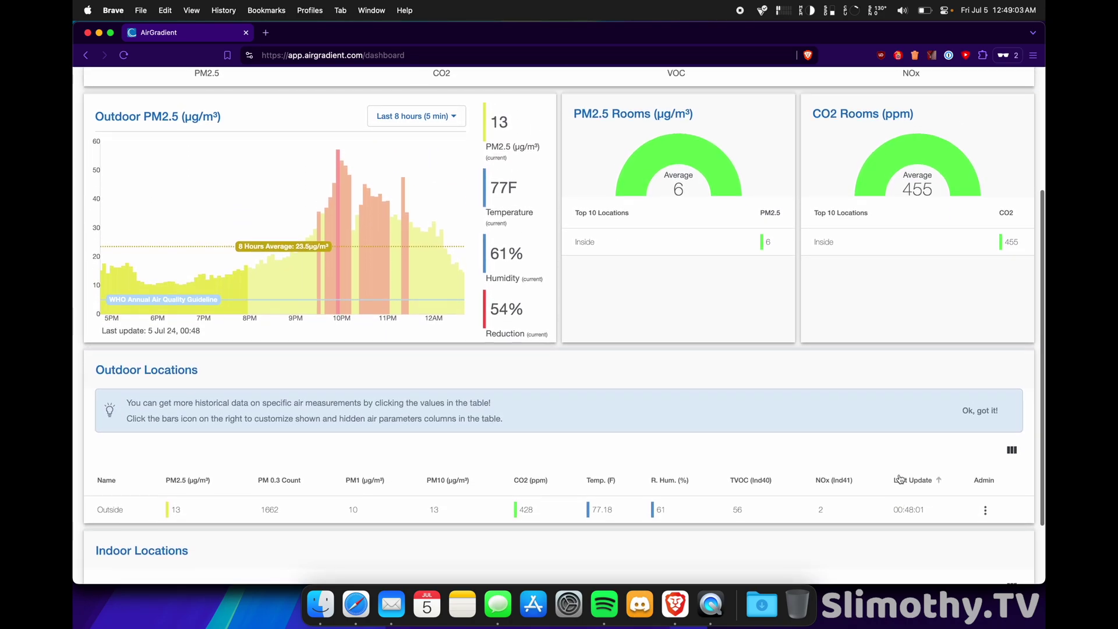
pyautogui.scroll(-3, 900, 472)
pyautogui.scroll(-1, 825, 441)
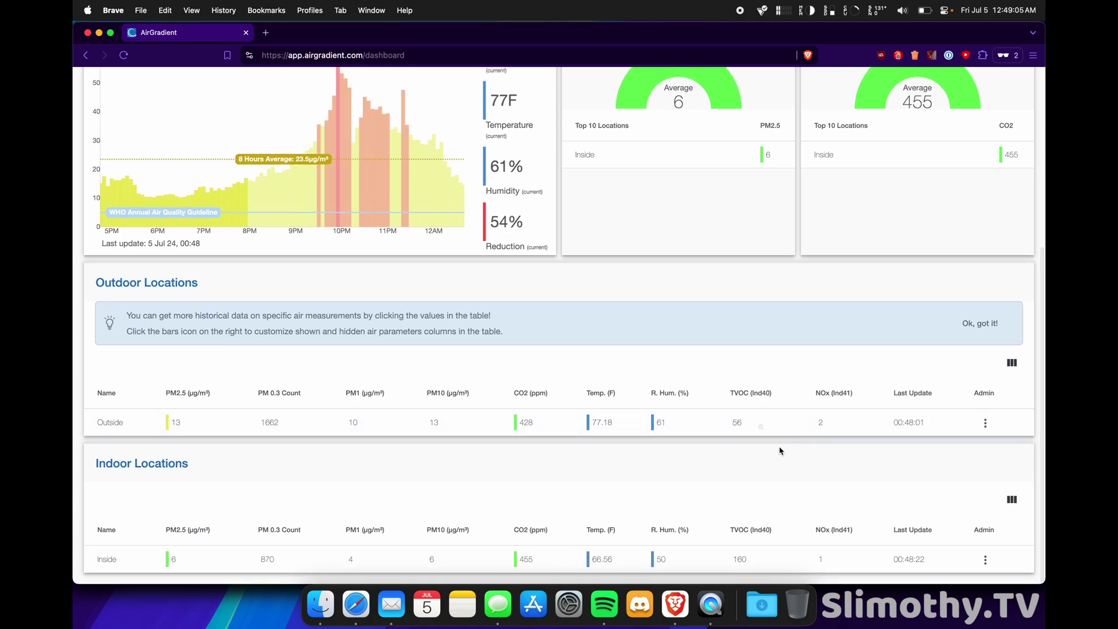
pyautogui.click(1013, 364)
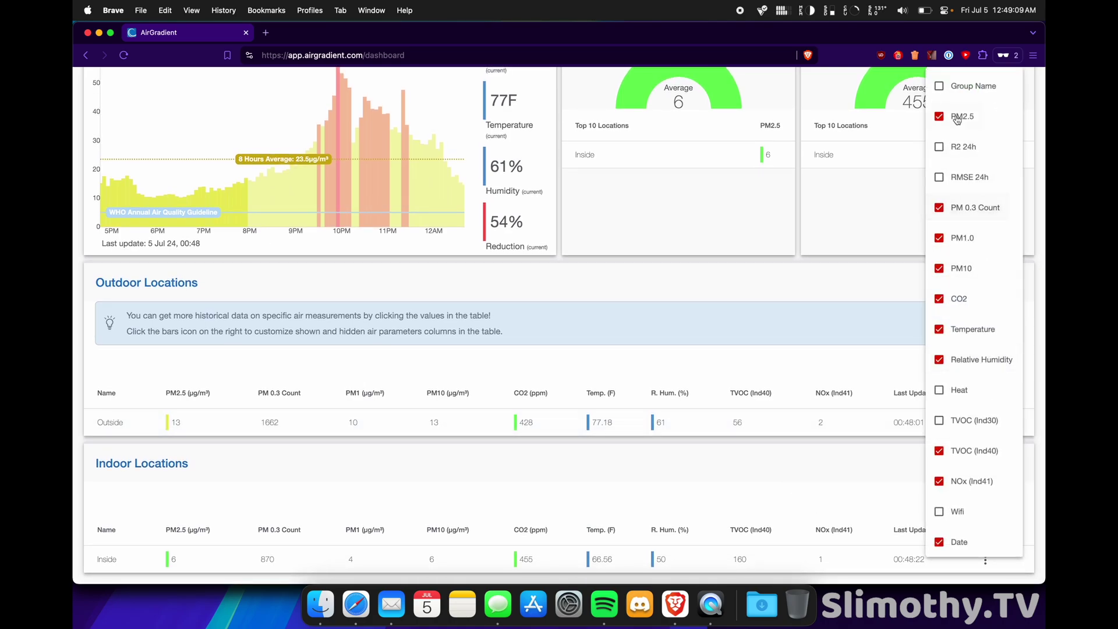
# Toggle the Group Name, R2 24h and RMSE 24h columns on and off in the Outdoor Locations table
pyautogui.click(950, 90)
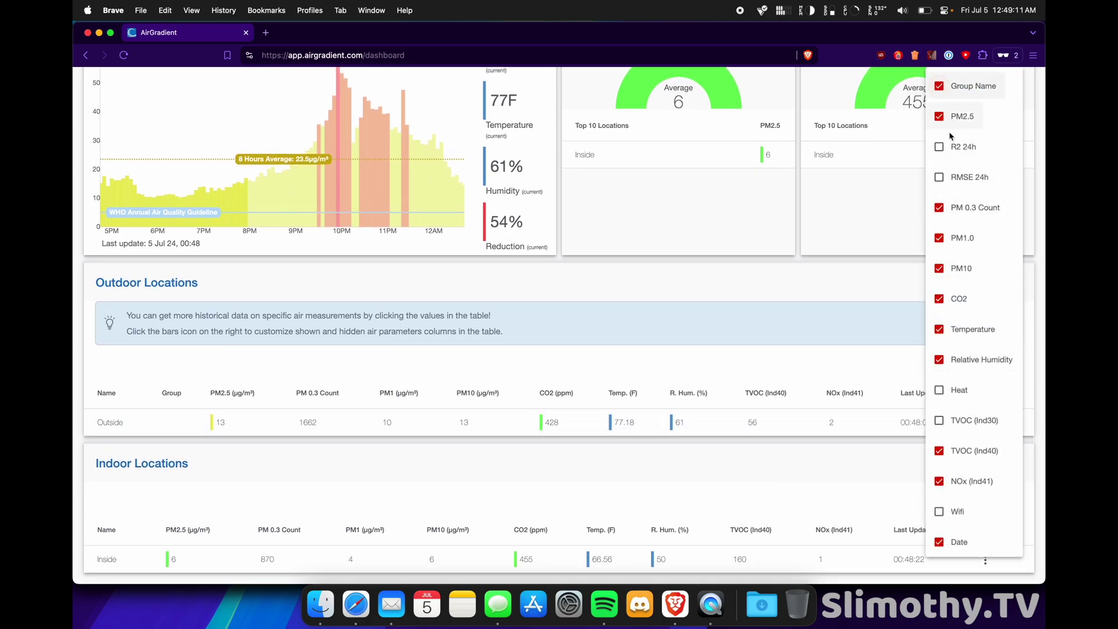
pyautogui.click(945, 87)
pyautogui.click(953, 149)
pyautogui.click(953, 149)
pyautogui.click(956, 178)
pyautogui.click(955, 183)
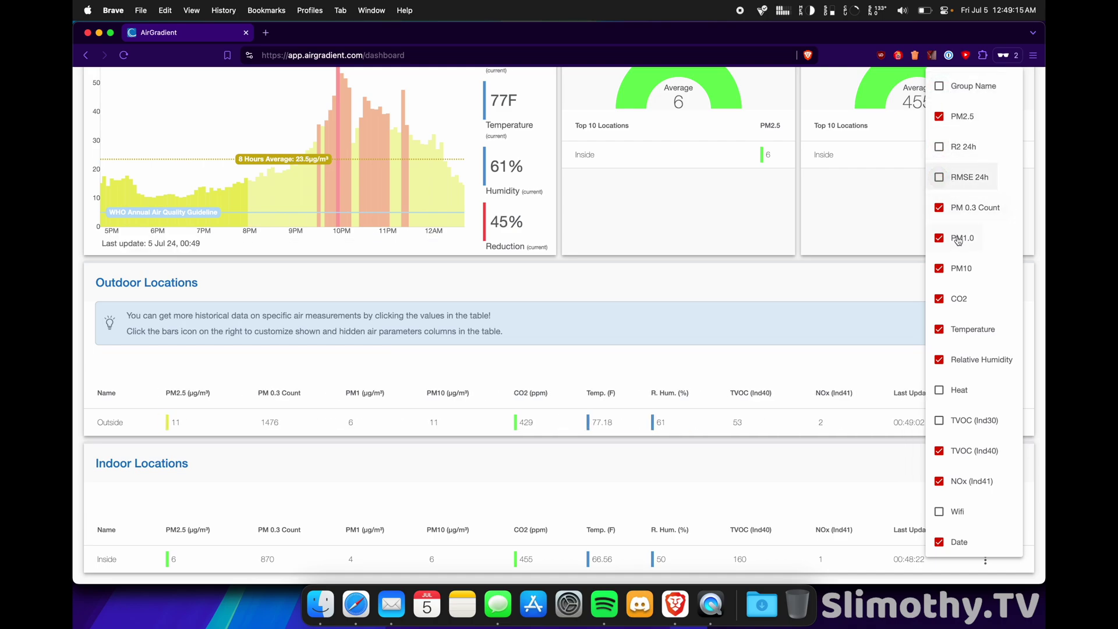
# Show the Heat, TVOC (Ind30) and Wifi columns in the Outdoor Locations table and close the column selection
pyautogui.click(947, 397)
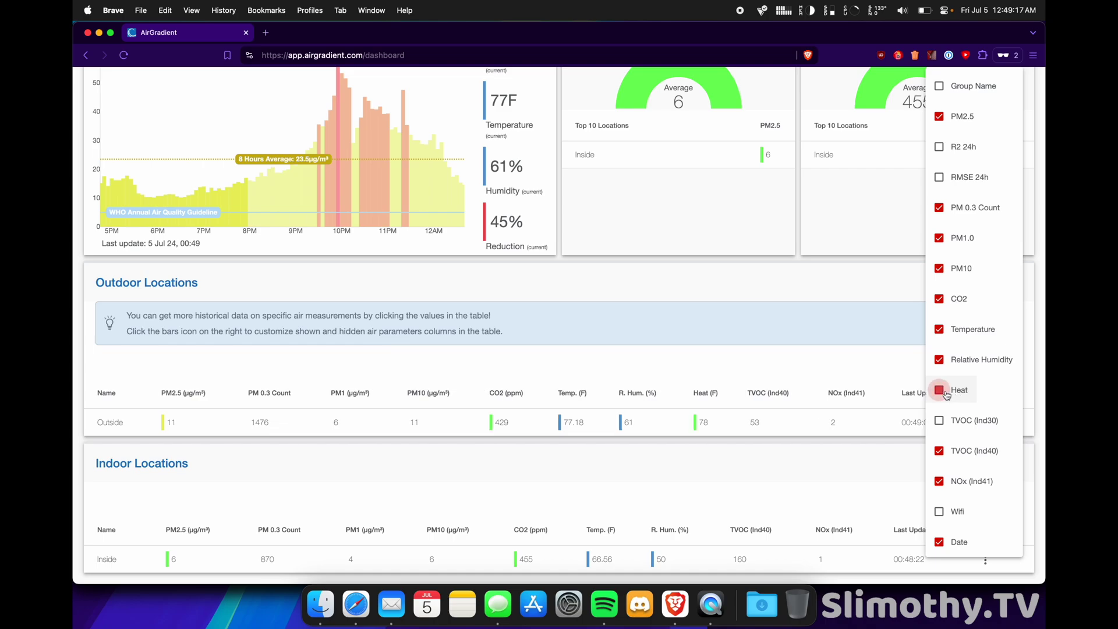
pyautogui.click(941, 423)
pyautogui.click(943, 516)
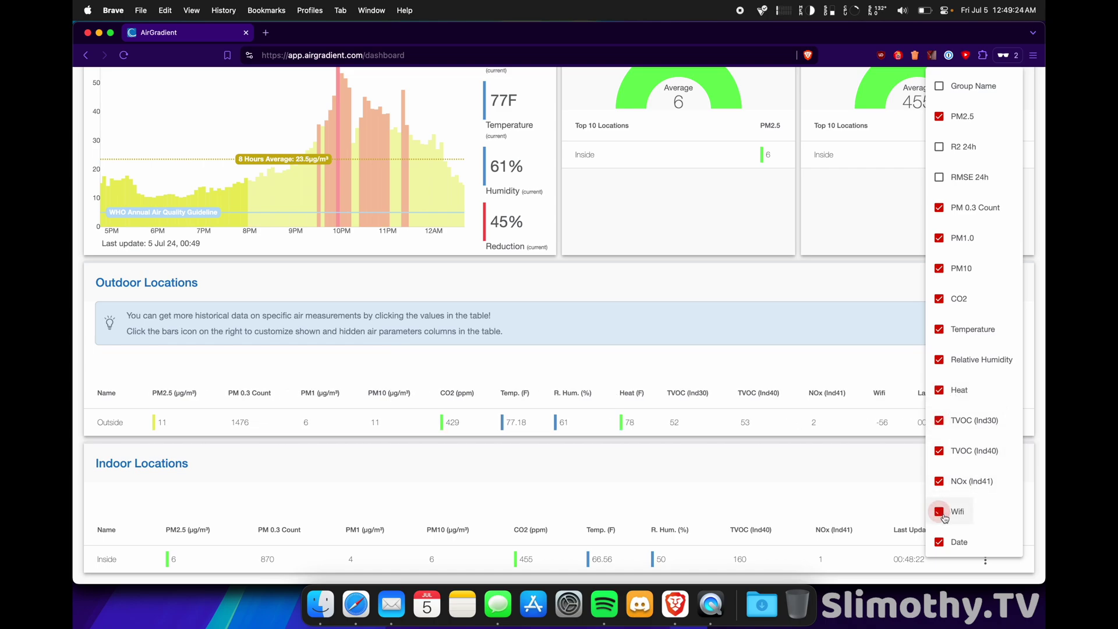
pyautogui.scroll(-2, 949, 390)
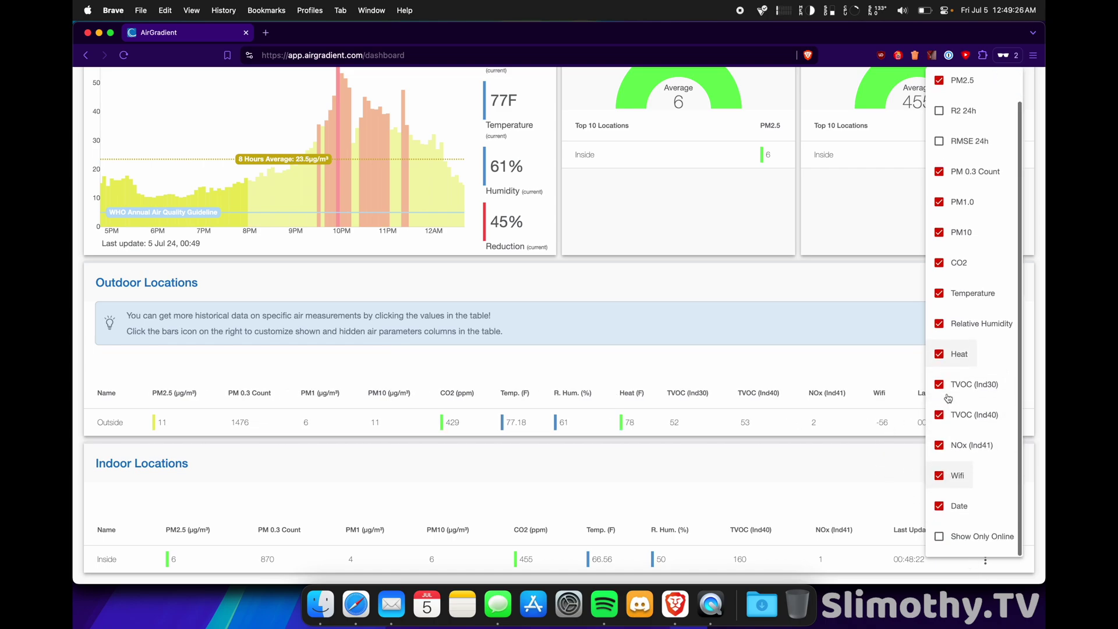
pyautogui.click(993, 548)
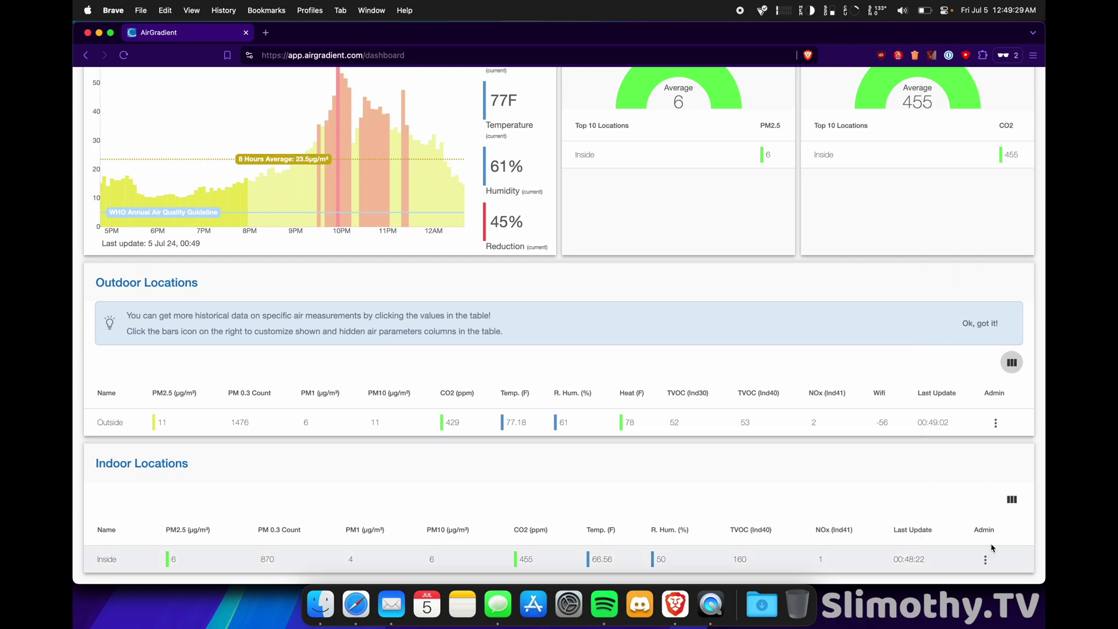
# Show the Wifi, TVOC (Ind30), Heat and PM Reduction columns in the Indoor Locations table
pyautogui.click(1012, 499)
pyautogui.click(938, 483)
pyautogui.click(939, 390)
pyautogui.click(939, 359)
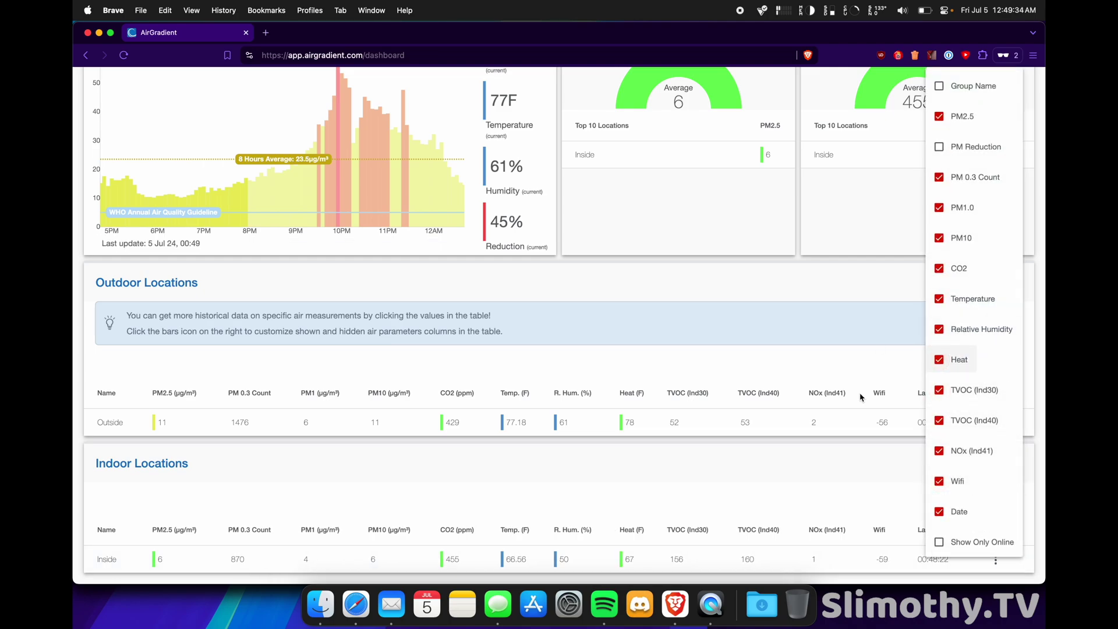
pyautogui.scroll(3, 947, 231)
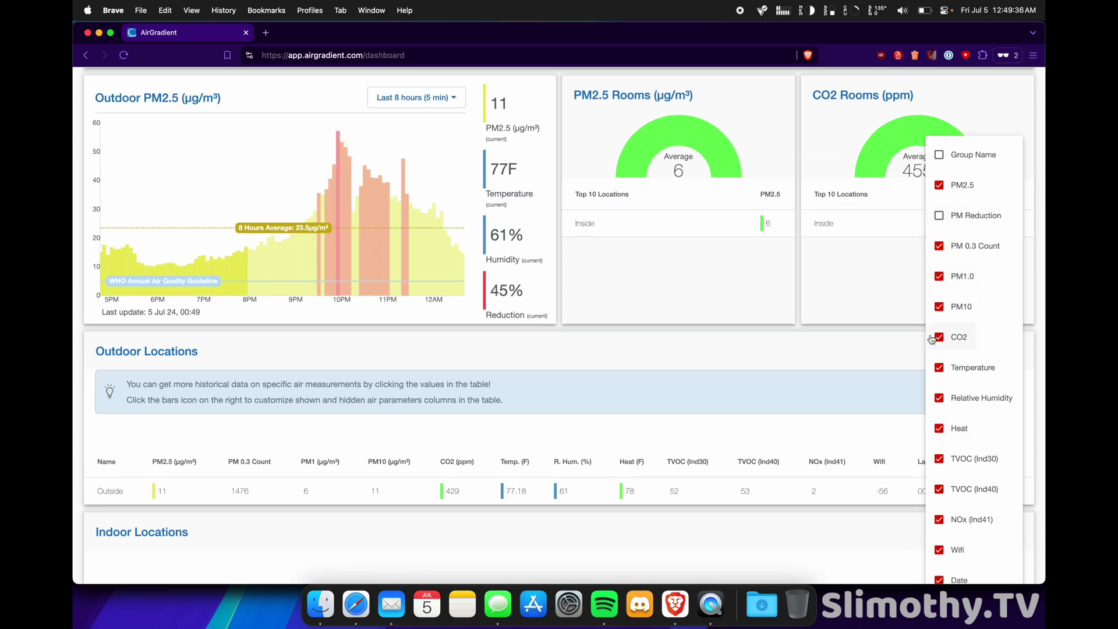
pyautogui.click(855, 344)
pyautogui.scroll(-3, 854, 344)
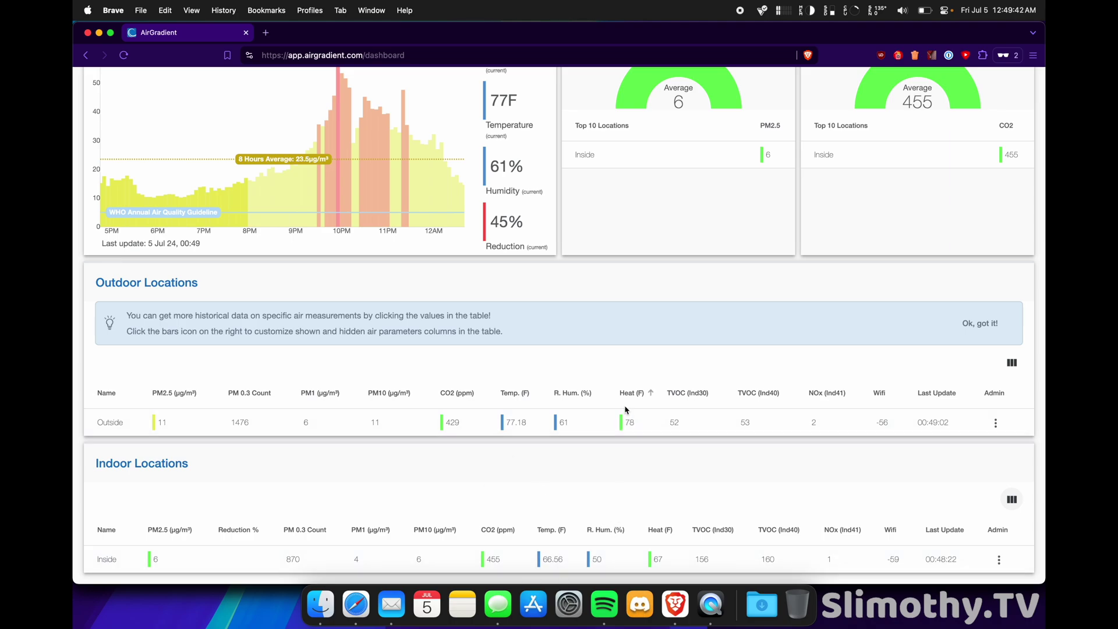
# Look over the whole dashboard, from the Good To Know cards and outdoor PM2.5 chart to the location tables
pyautogui.scroll(2, 628, 498)
pyautogui.scroll(-2, 628, 498)
pyautogui.scroll(2, 624, 466)
pyautogui.scroll(10, 622, 451)
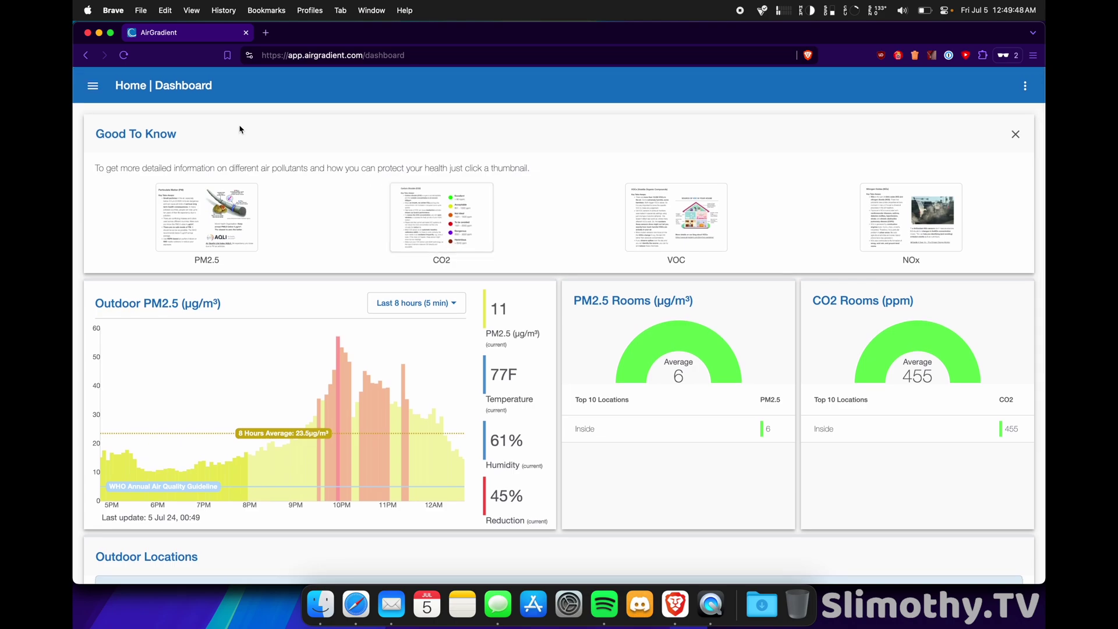
pyautogui.scroll(-12, 571, 133)
pyautogui.scroll(12, 572, 305)
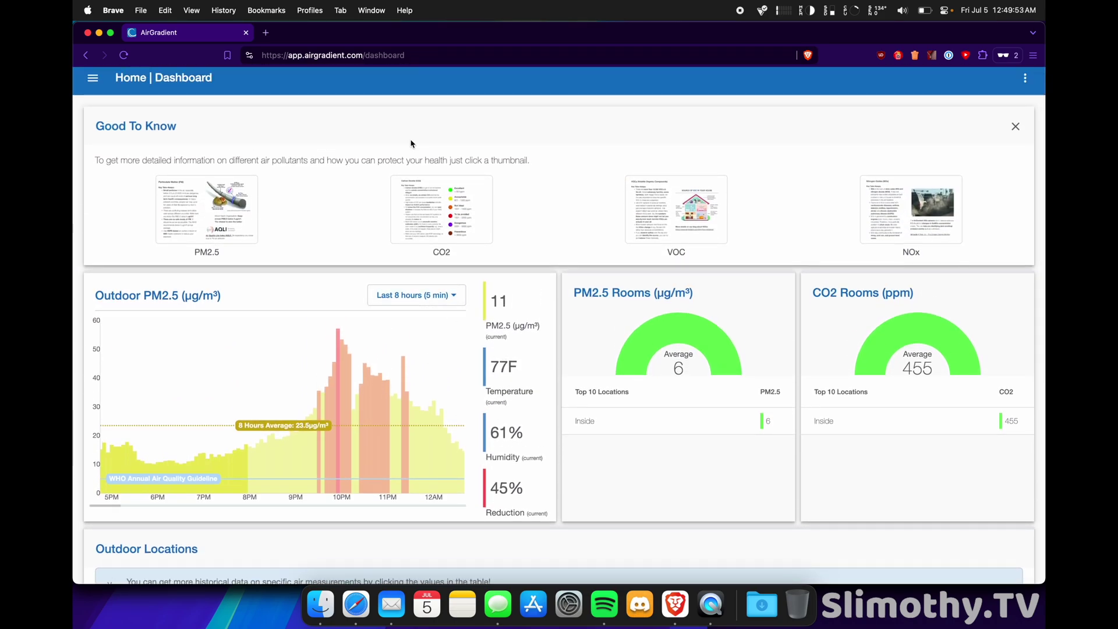
pyautogui.scroll(-10, 418, 279)
pyautogui.scroll(10, 417, 276)
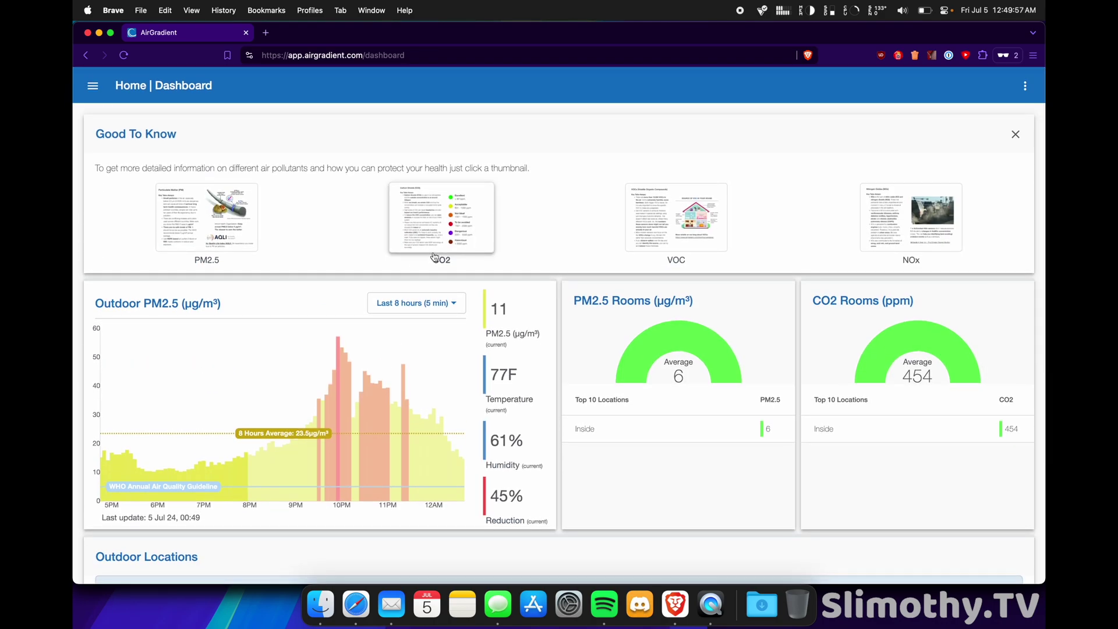
# Open the Analytics page and select CO2 (ppm) with a date range of Last 24 hours
pyautogui.click(94, 88)
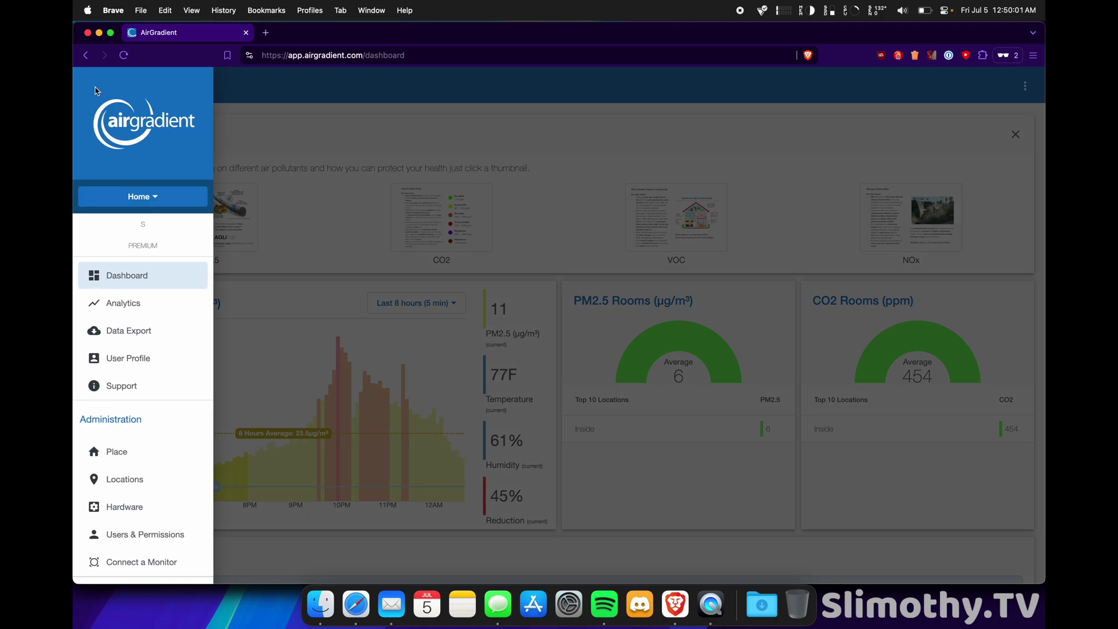
pyautogui.click(120, 303)
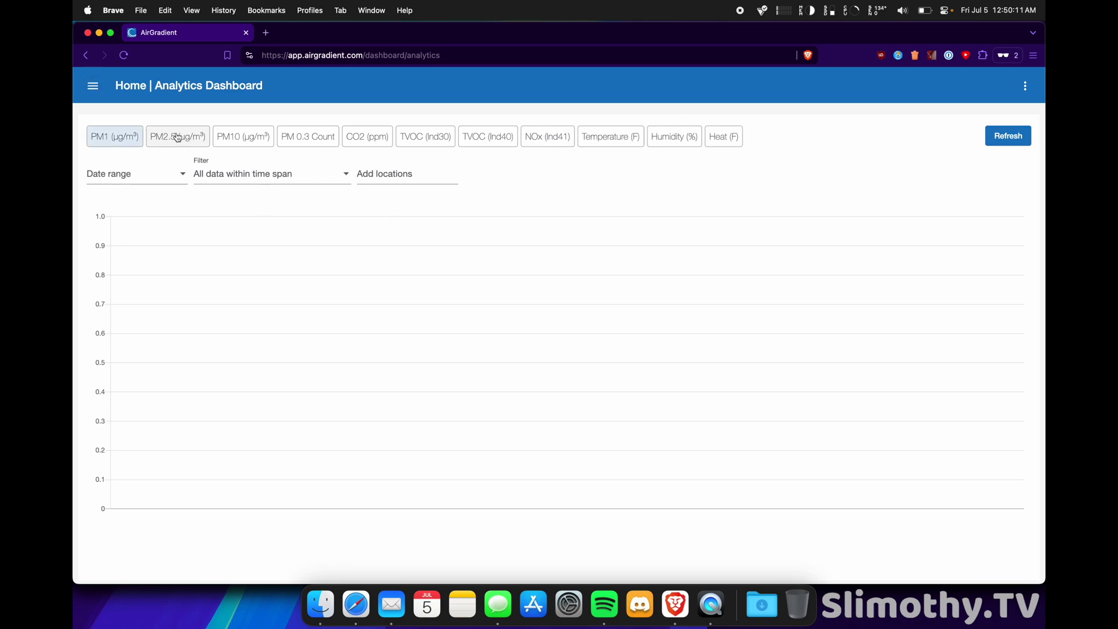
pyautogui.click(361, 143)
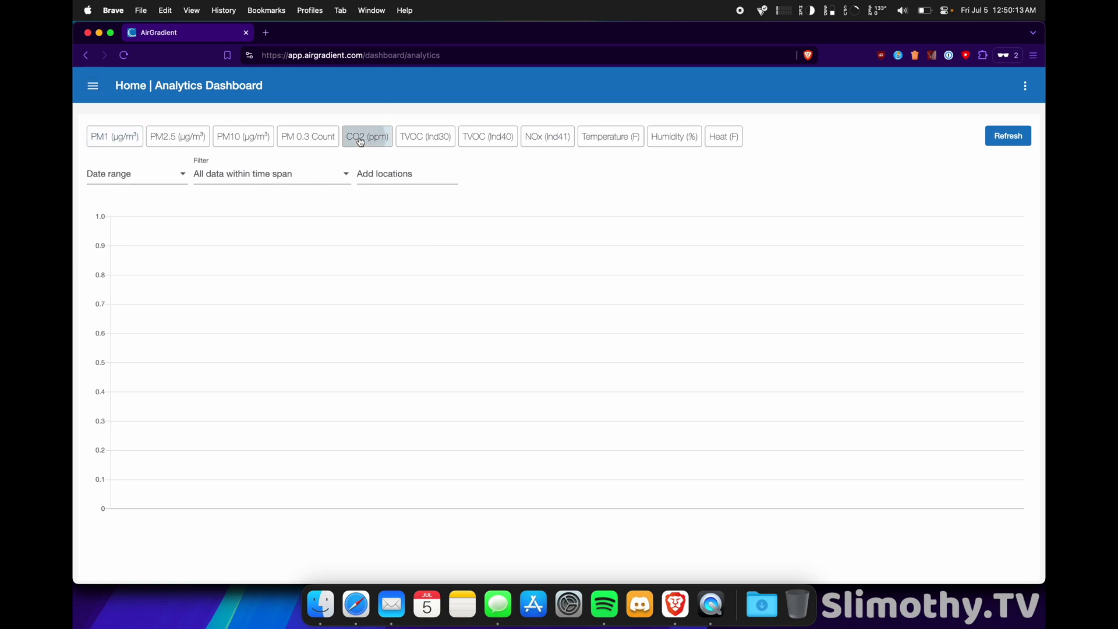
pyautogui.click(152, 185)
pyautogui.click(139, 282)
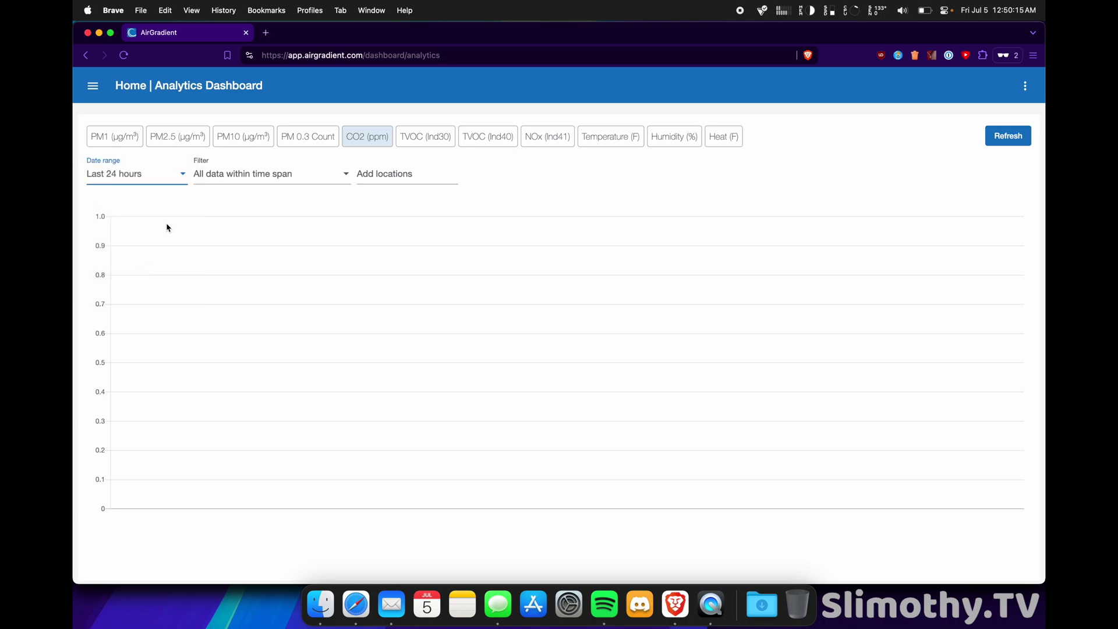
# Add the Inside location to the CO2 chart, keeping the filter on all data within the time span
pyautogui.click(231, 177)
pyautogui.click(263, 173)
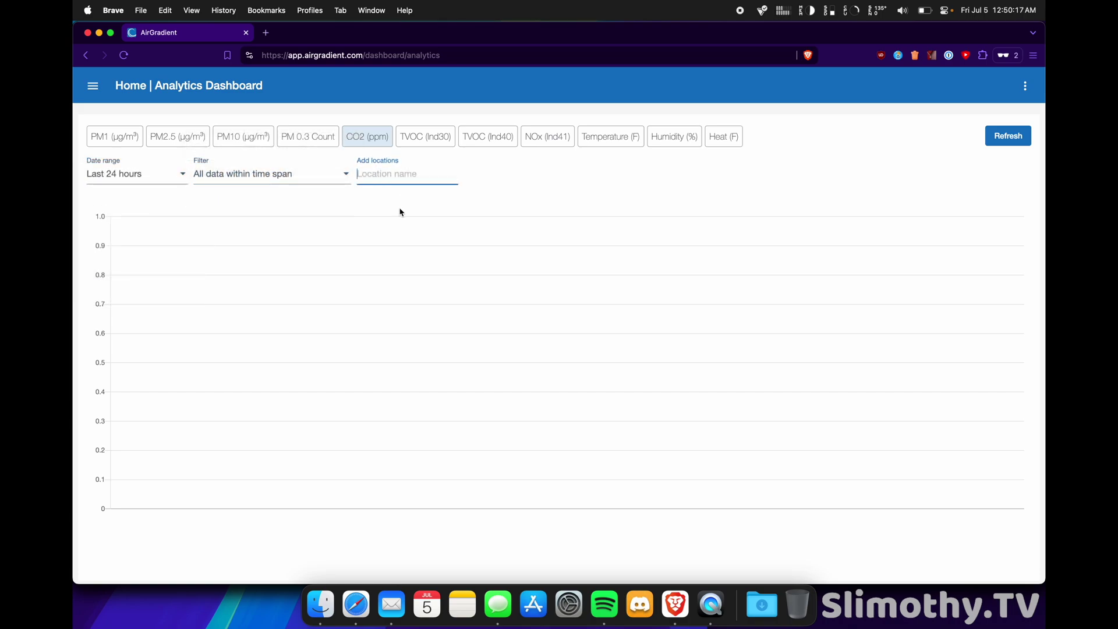
pyautogui.write('IN')
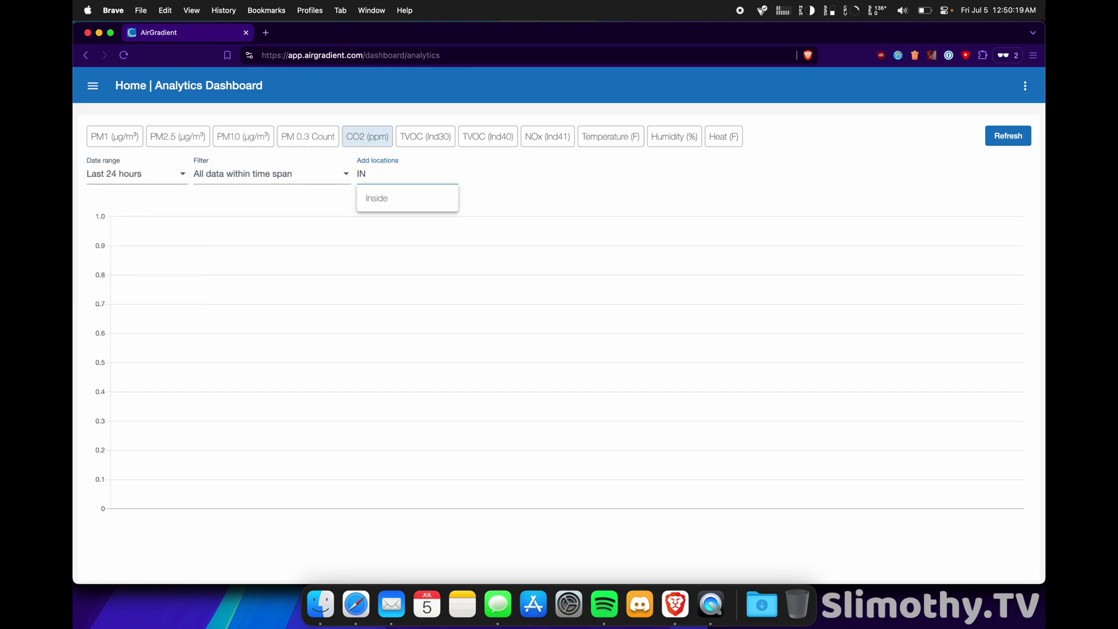
pyautogui.click(392, 196)
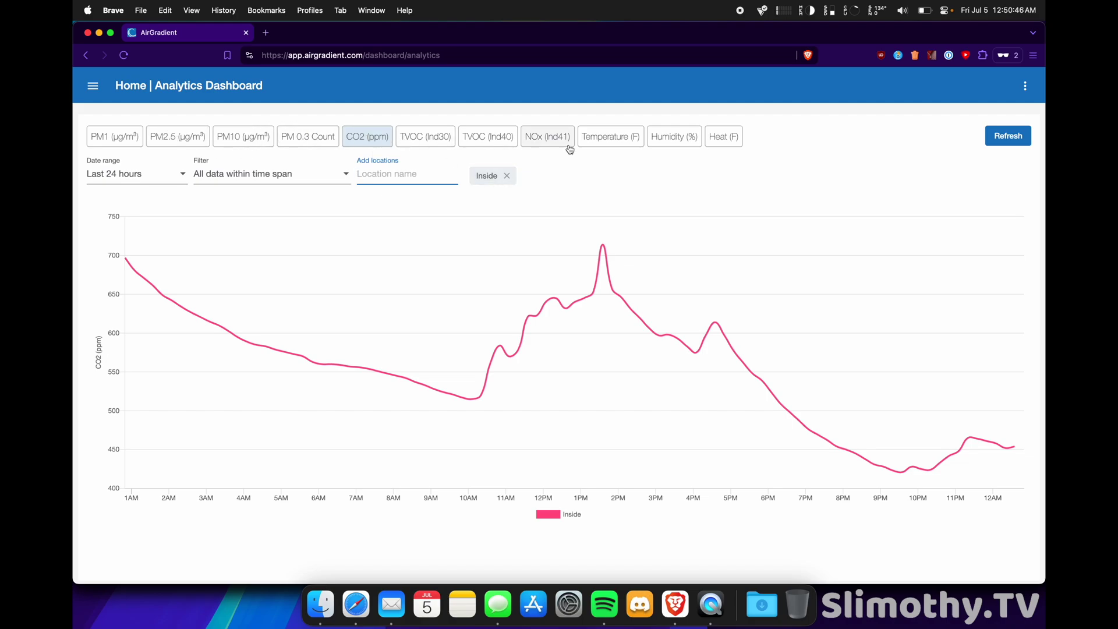
# Switch the chart to Temperature (F) and add the Outside location for comparison
pyautogui.click(602, 138)
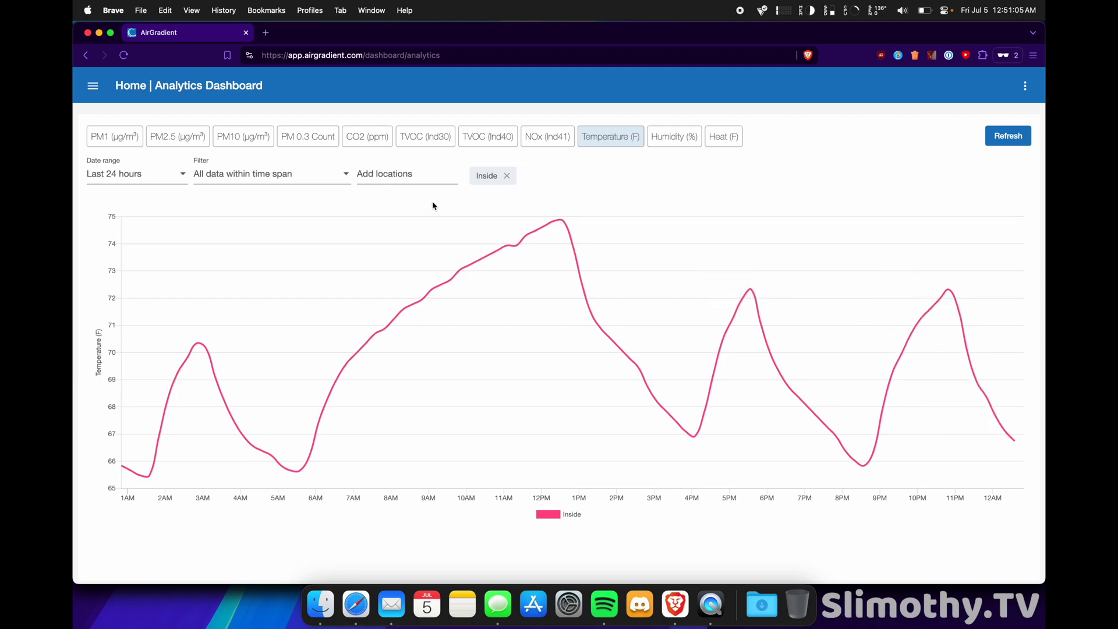
pyautogui.click(402, 174)
pyautogui.click(378, 198)
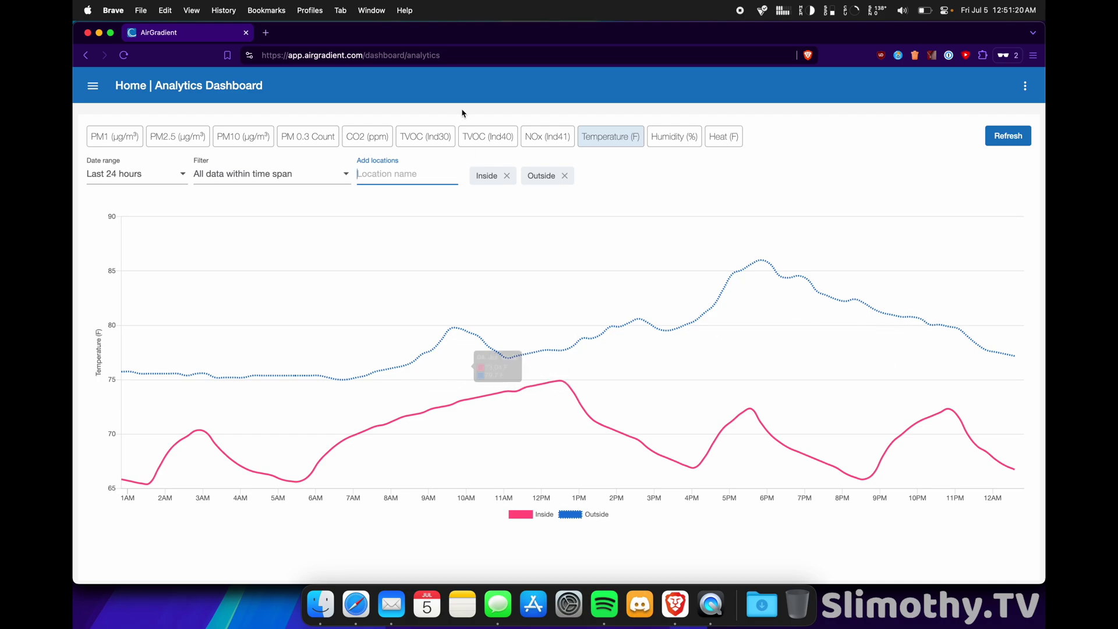
# Compare the Inside and Outside charts for PM2.5, CO2, TVOC (Ind30), TVOC (Ind40) and NOx (Ind41)
pyautogui.click(155, 138)
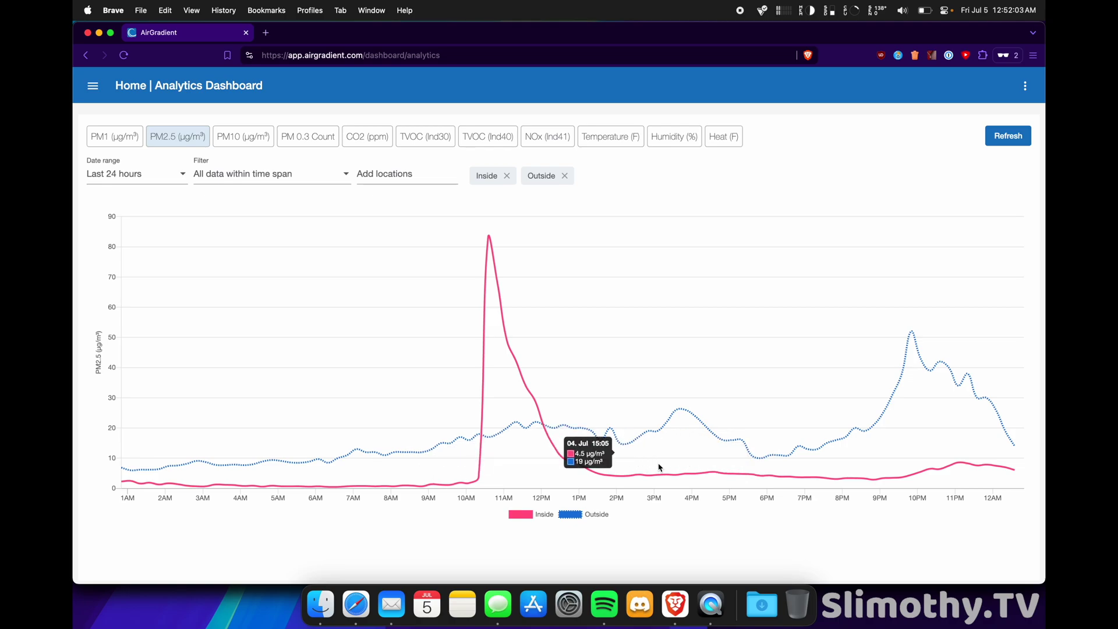
pyautogui.click(351, 142)
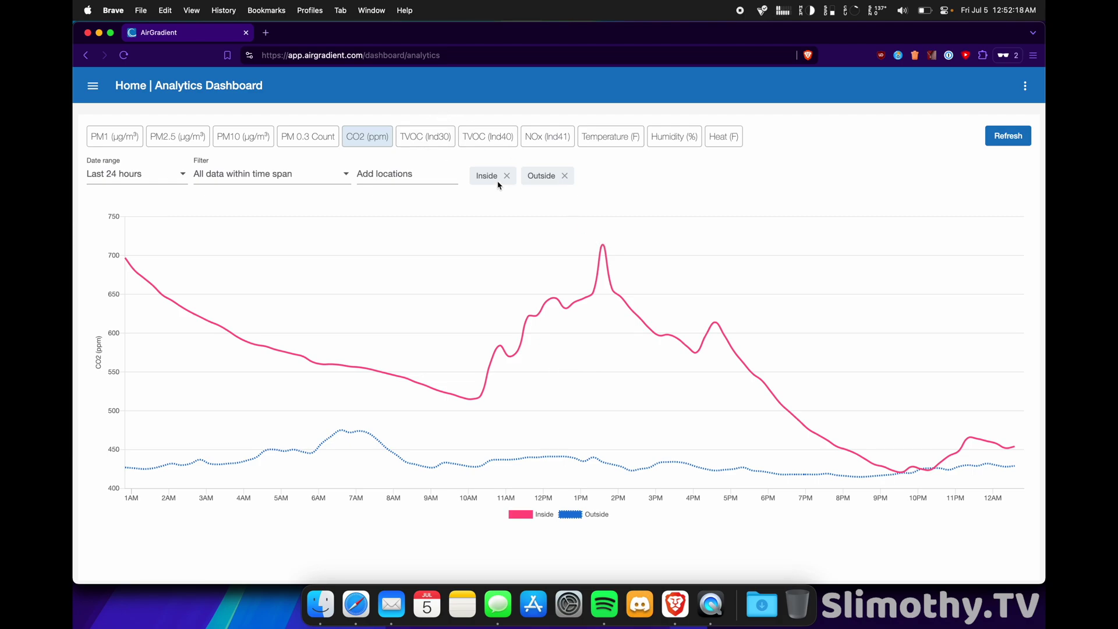
pyautogui.click(445, 139)
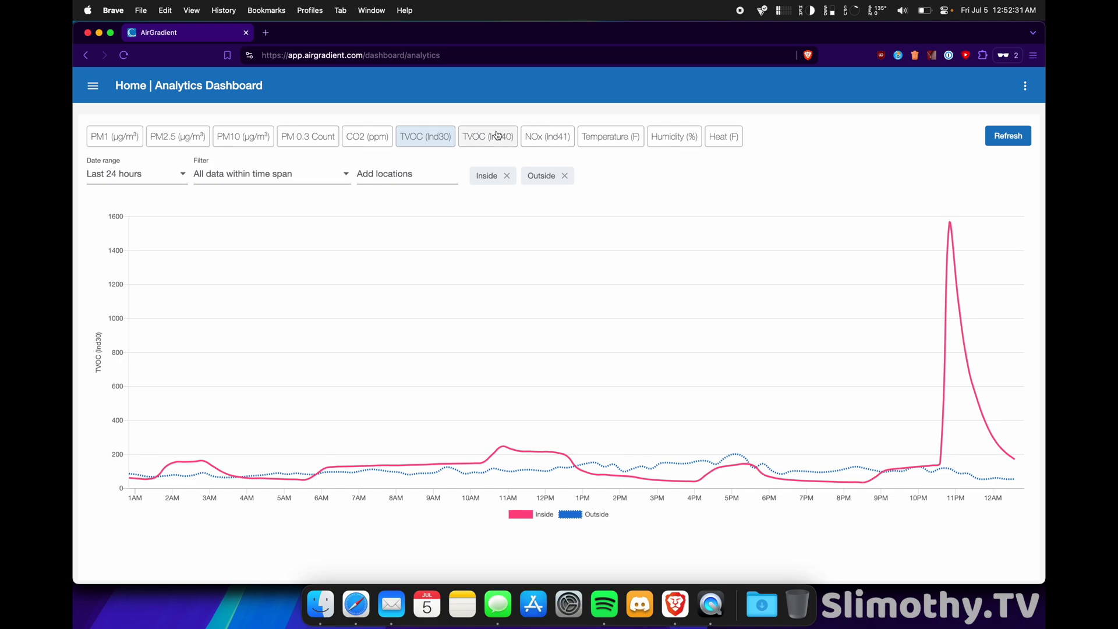
pyautogui.click(497, 136)
pyautogui.click(547, 136)
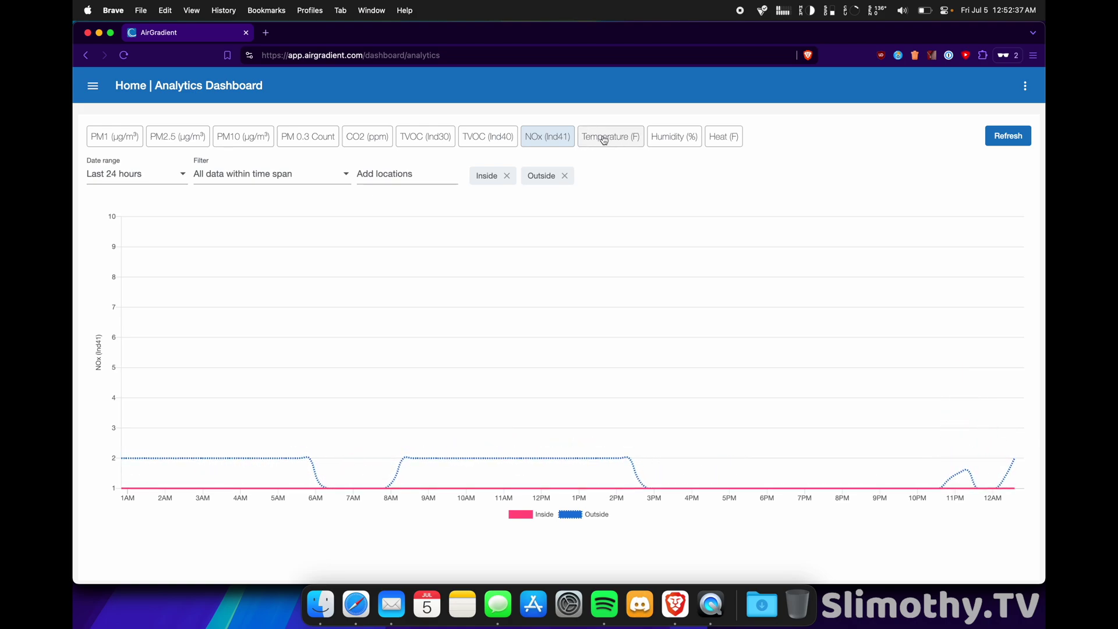
# View the 24-hour charts for Temperature, Heat, PM10, PM2.5 and PM1
pyautogui.click(604, 141)
pyautogui.click(723, 137)
pyautogui.click(243, 136)
pyautogui.click(173, 135)
pyautogui.click(115, 136)
# Set the date range to Last 7 days and view the CO2 and Temperature charts for both locations
pyautogui.click(140, 174)
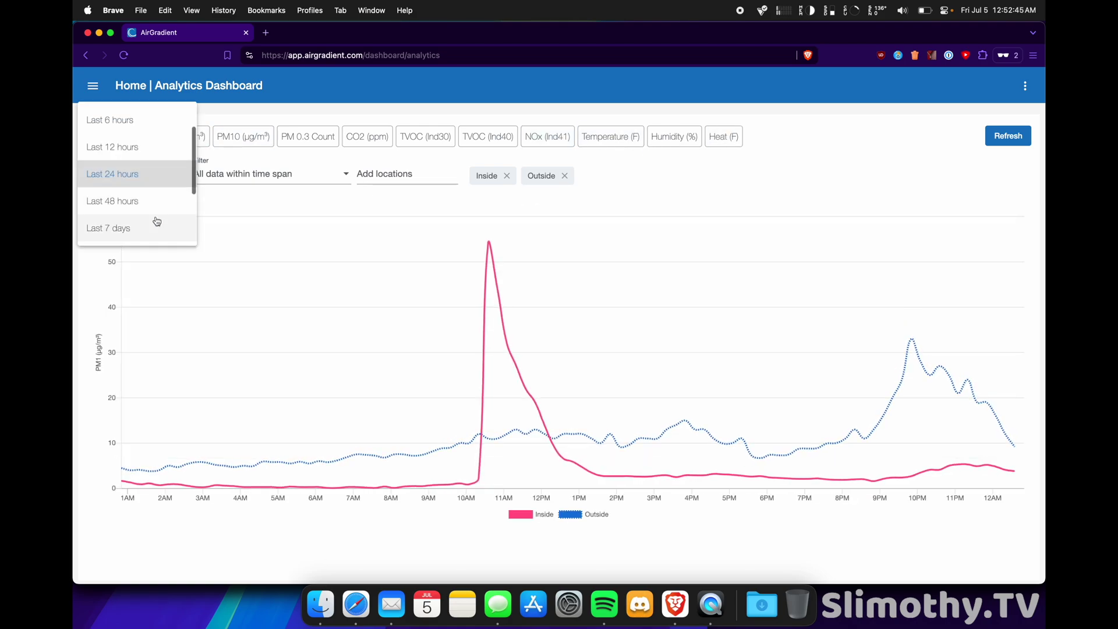
pyautogui.click(138, 169)
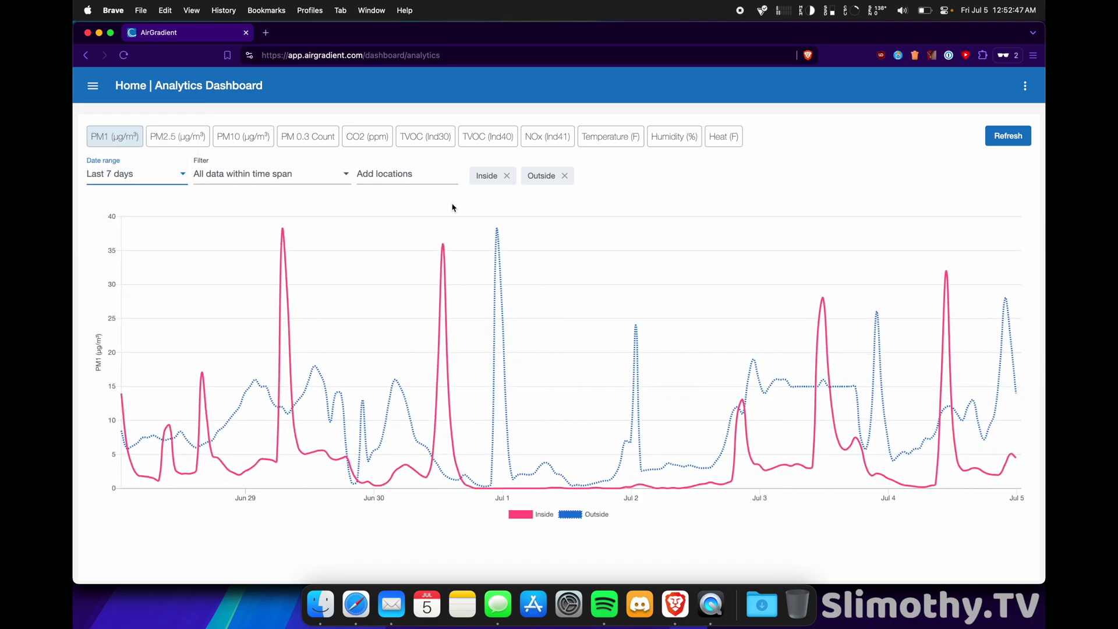
pyautogui.click(380, 136)
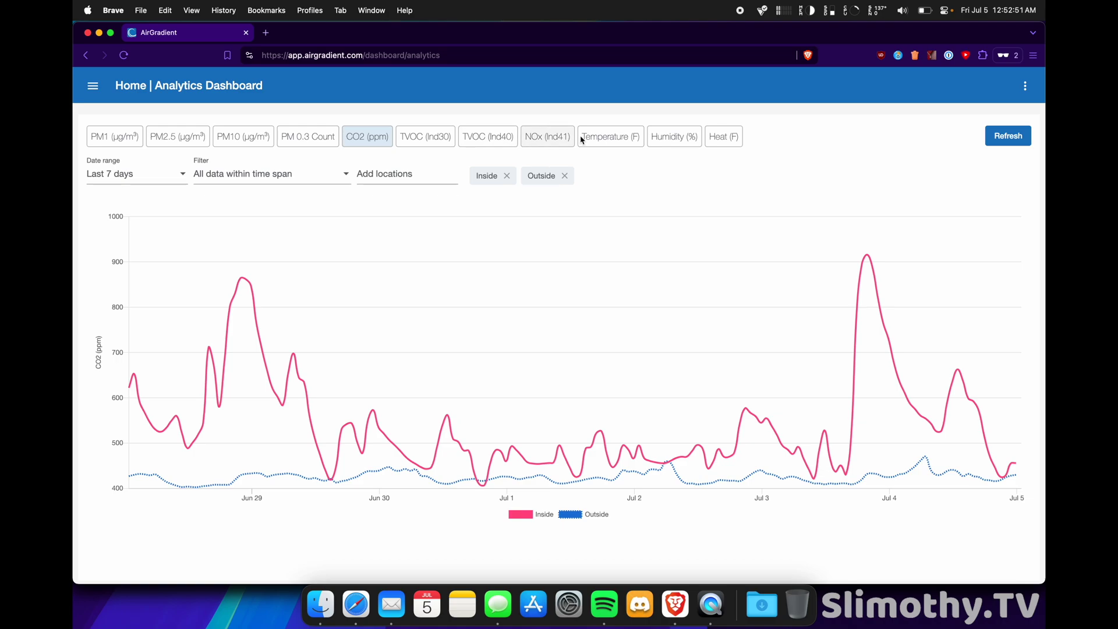
pyautogui.click(611, 137)
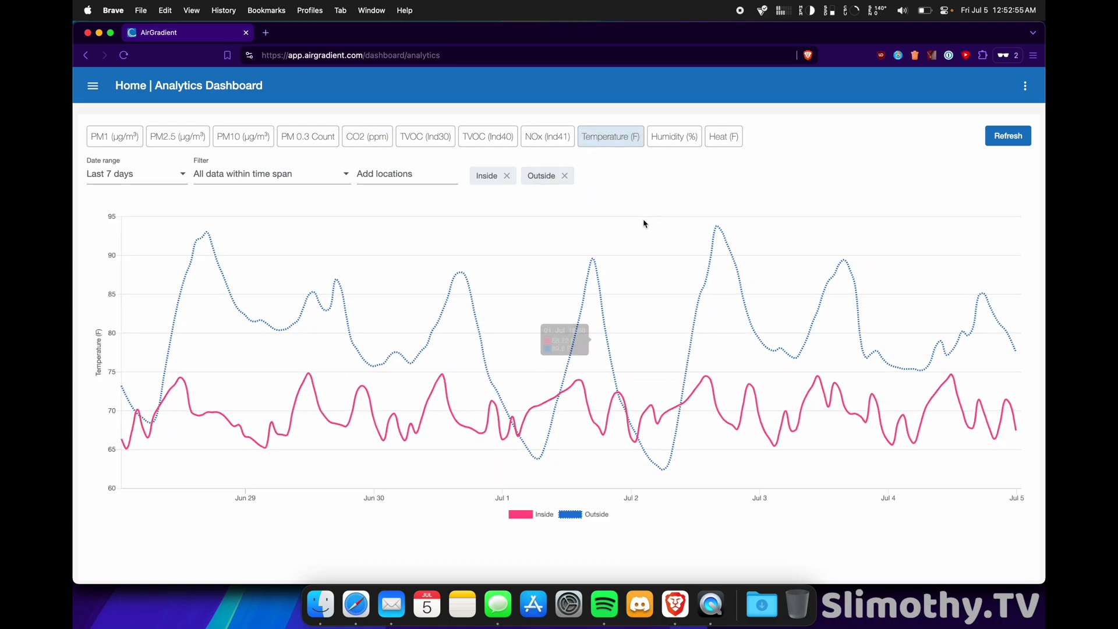
pyautogui.click(416, 180)
pyautogui.click(713, 367)
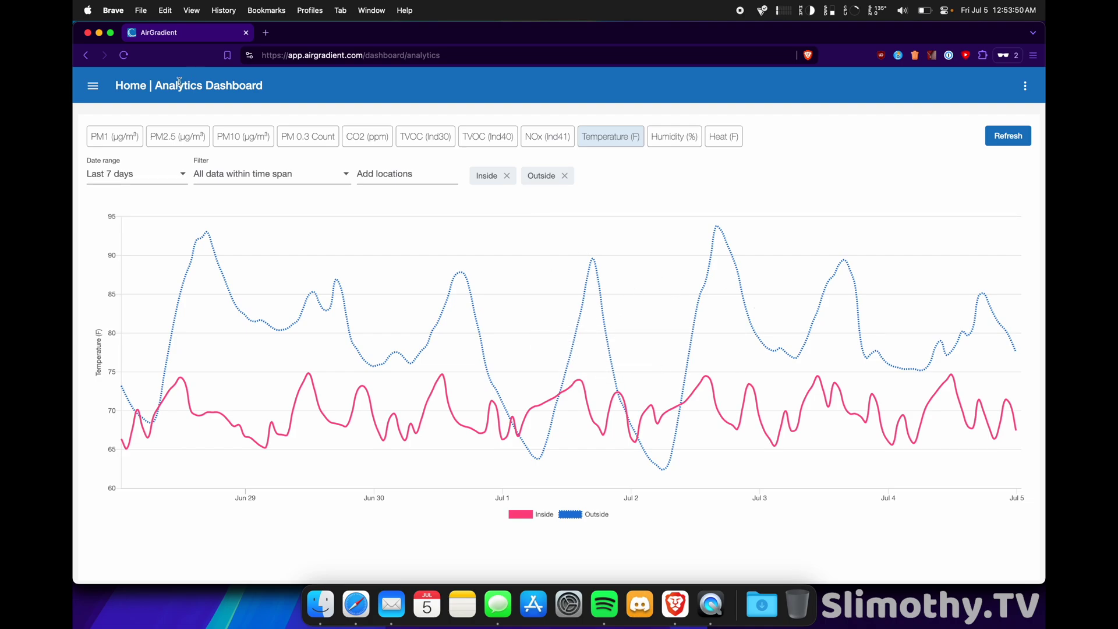
pyautogui.click(97, 87)
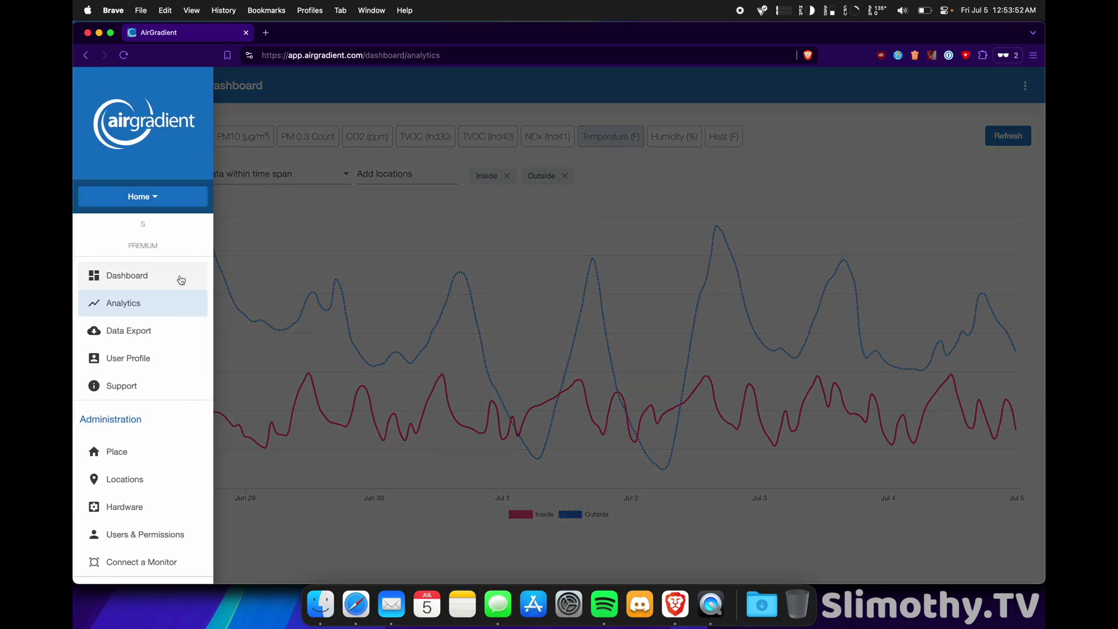
pyautogui.click(345, 269)
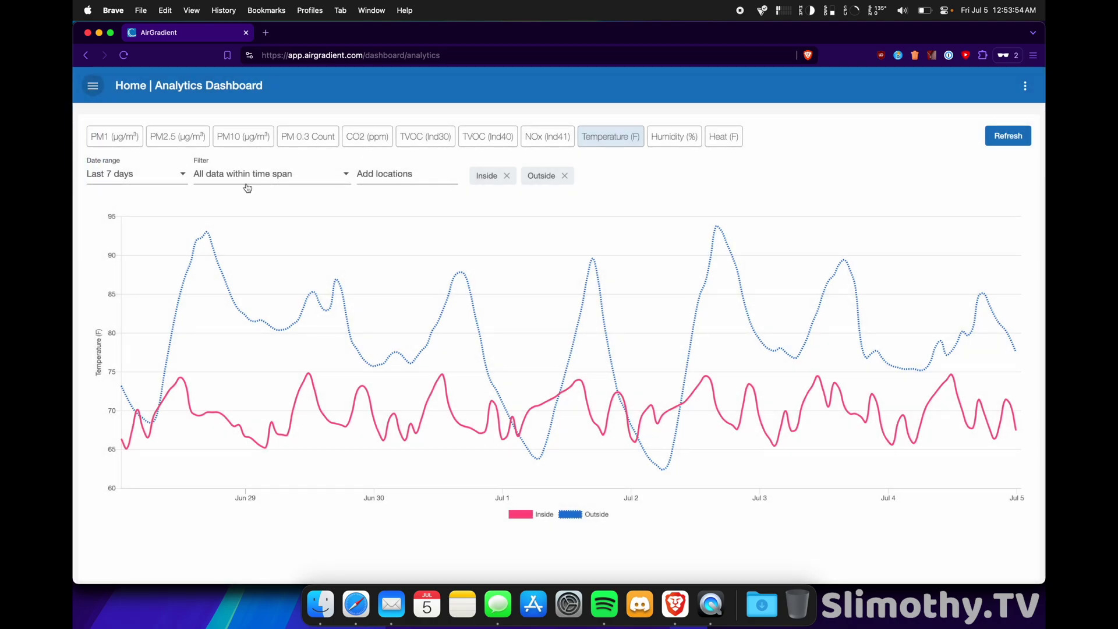
# Refresh the 7-day temperature chart for the Inside and Outside locations
pyautogui.click(1008, 137)
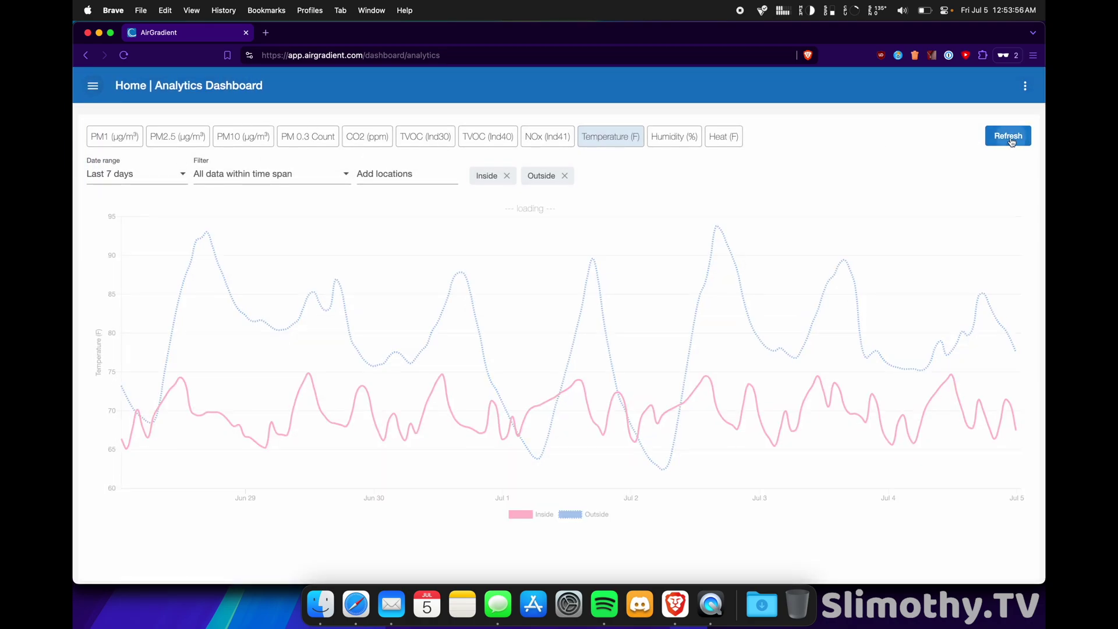
pyautogui.click(92, 89)
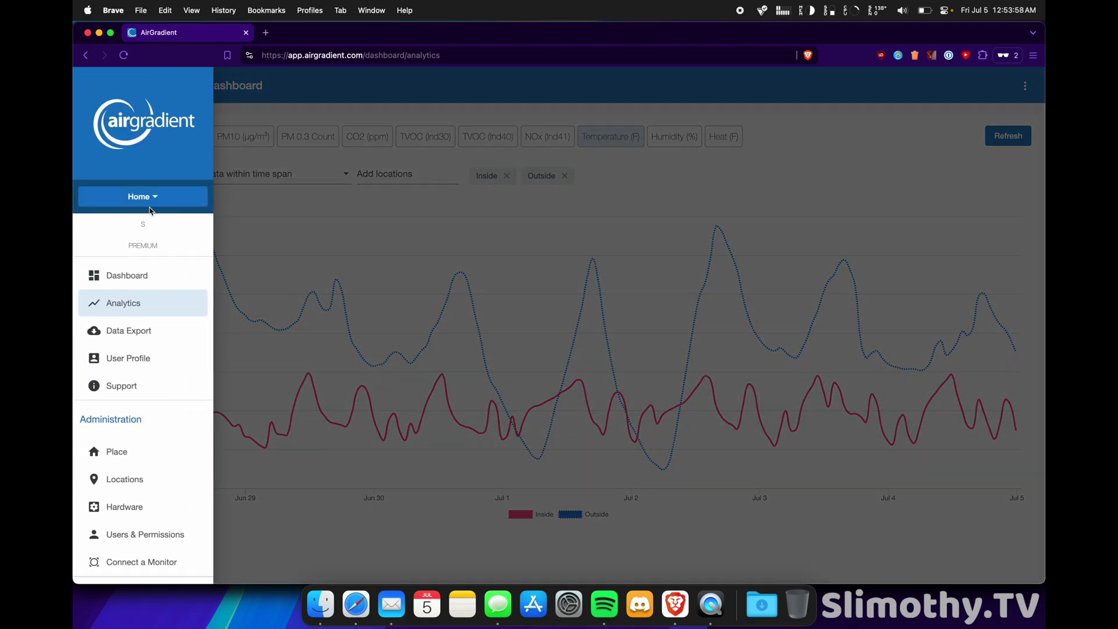
pyautogui.click(312, 125)
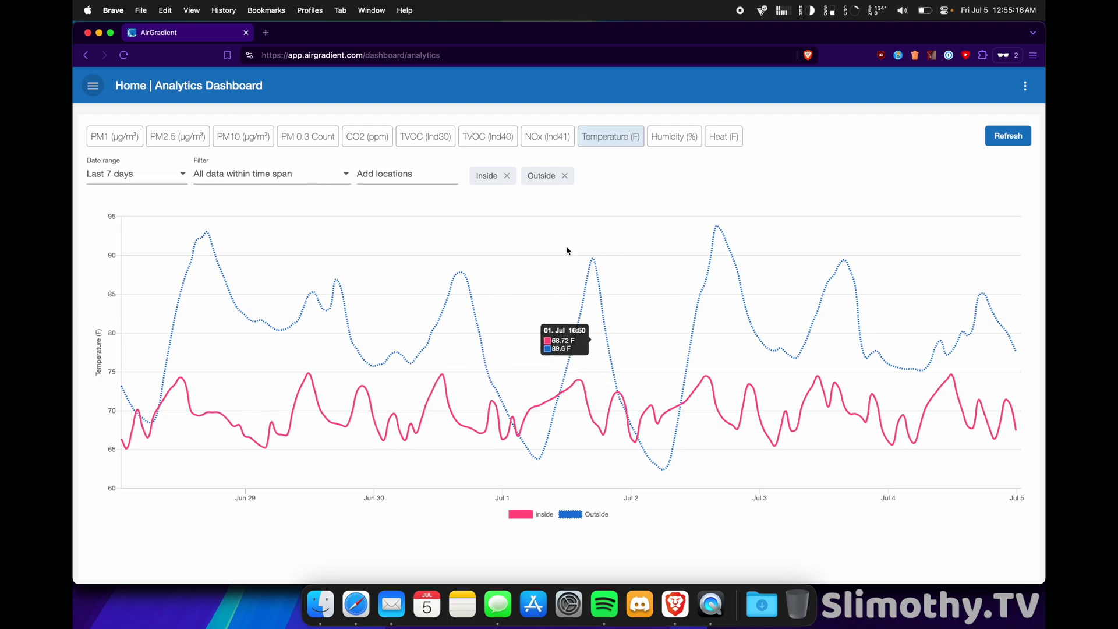
# Open the Data Export page to view the CSV export options
pyautogui.click(91, 89)
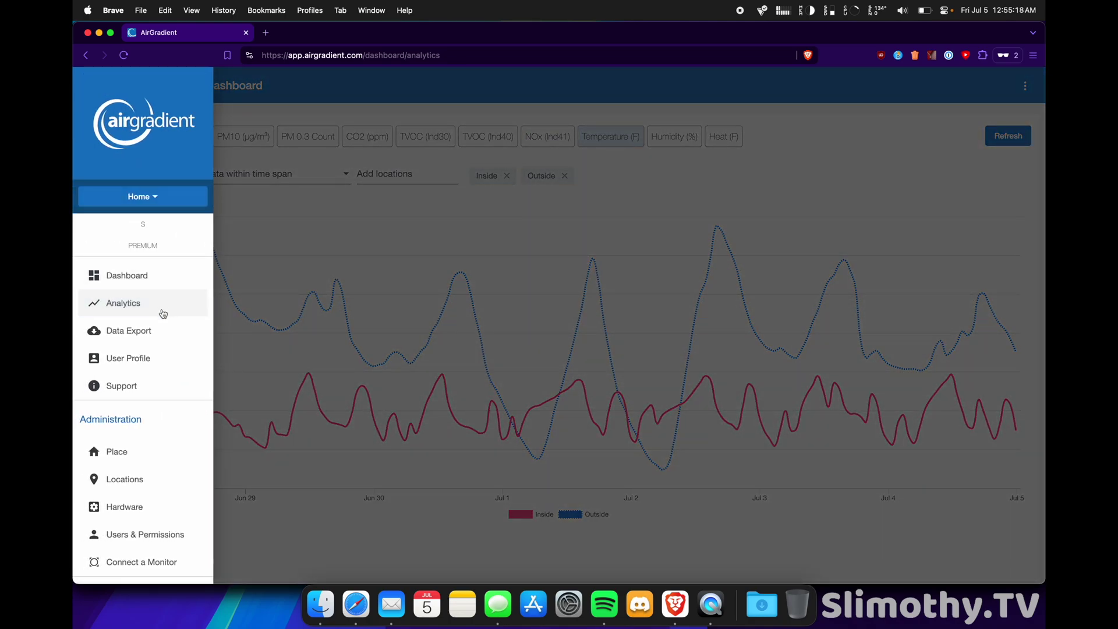
pyautogui.scroll(-1, 162, 330)
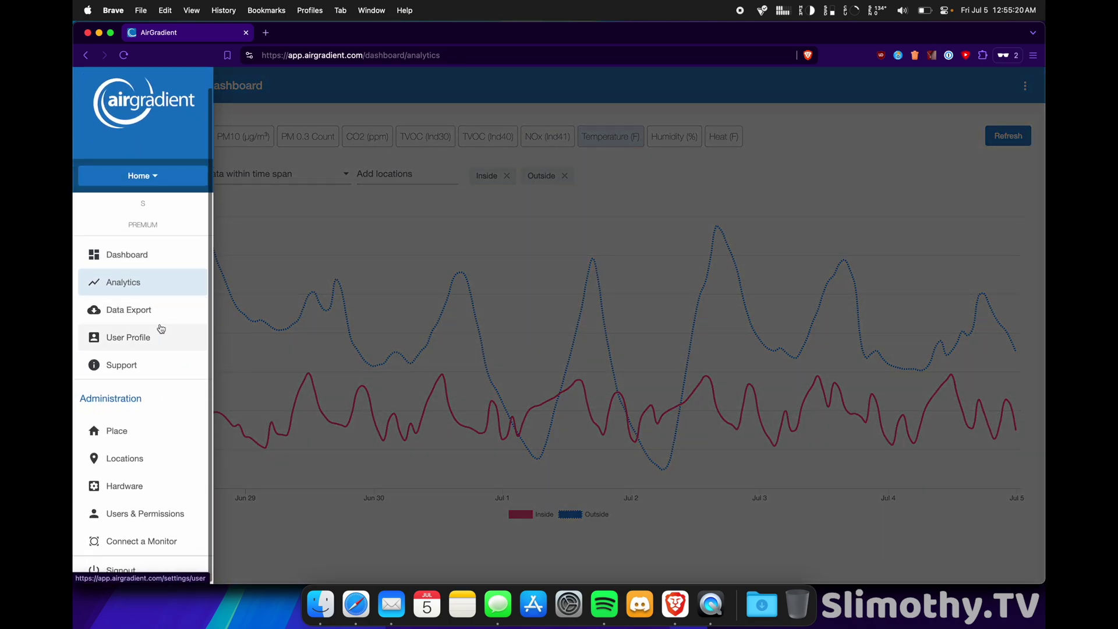
pyautogui.click(197, 313)
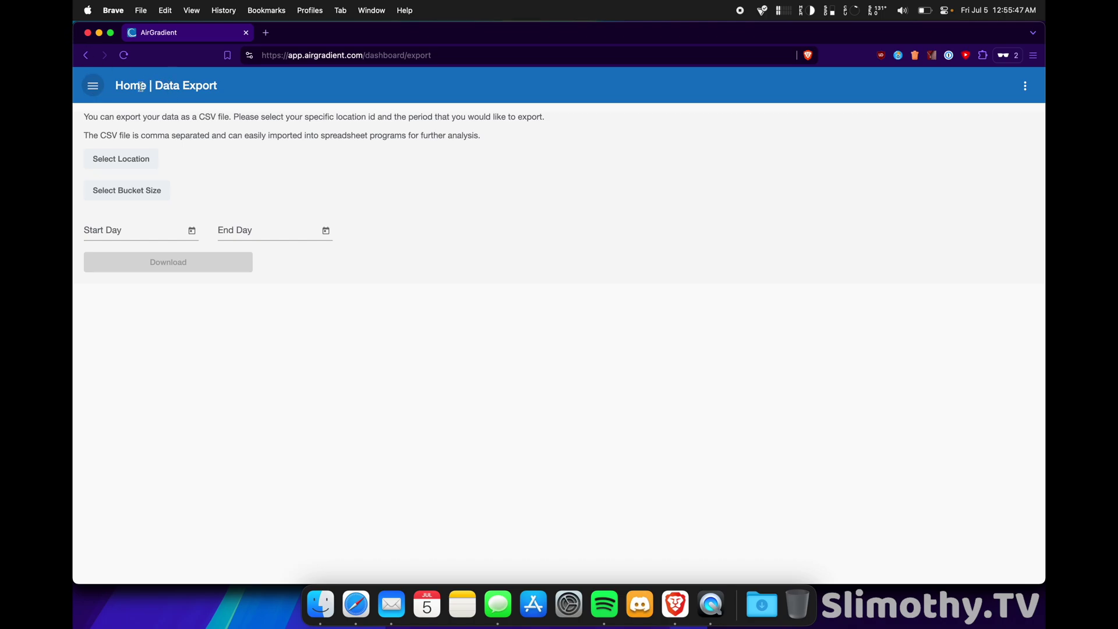
# Open the user profile's alarm subscriptions and follow the link to the alarm settings
pyautogui.click(93, 86)
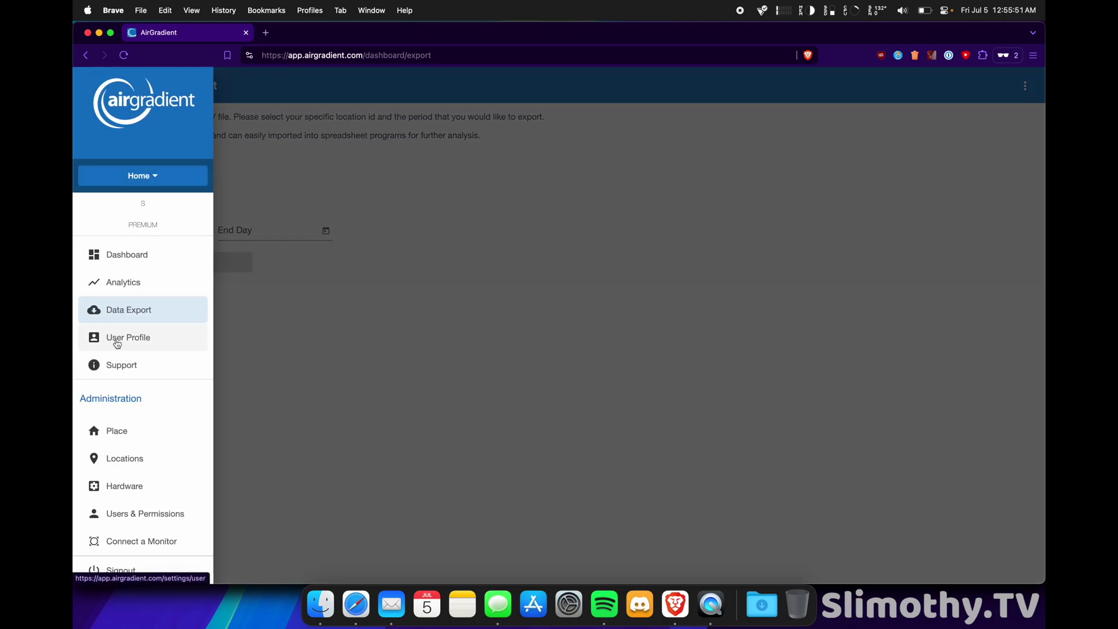
pyautogui.click(117, 339)
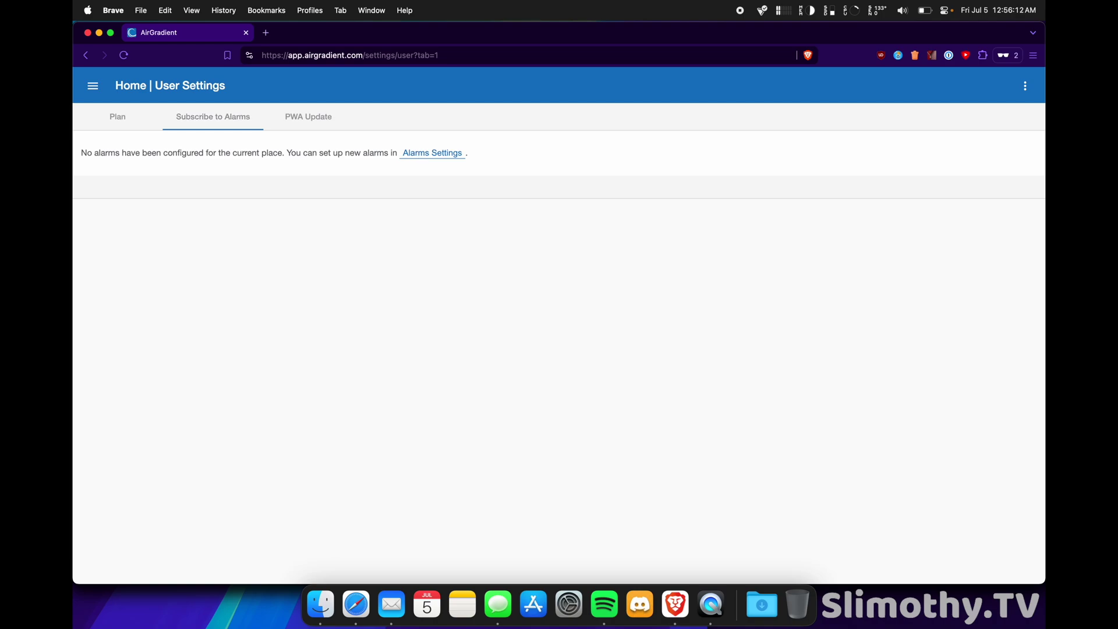
pyautogui.click(422, 154)
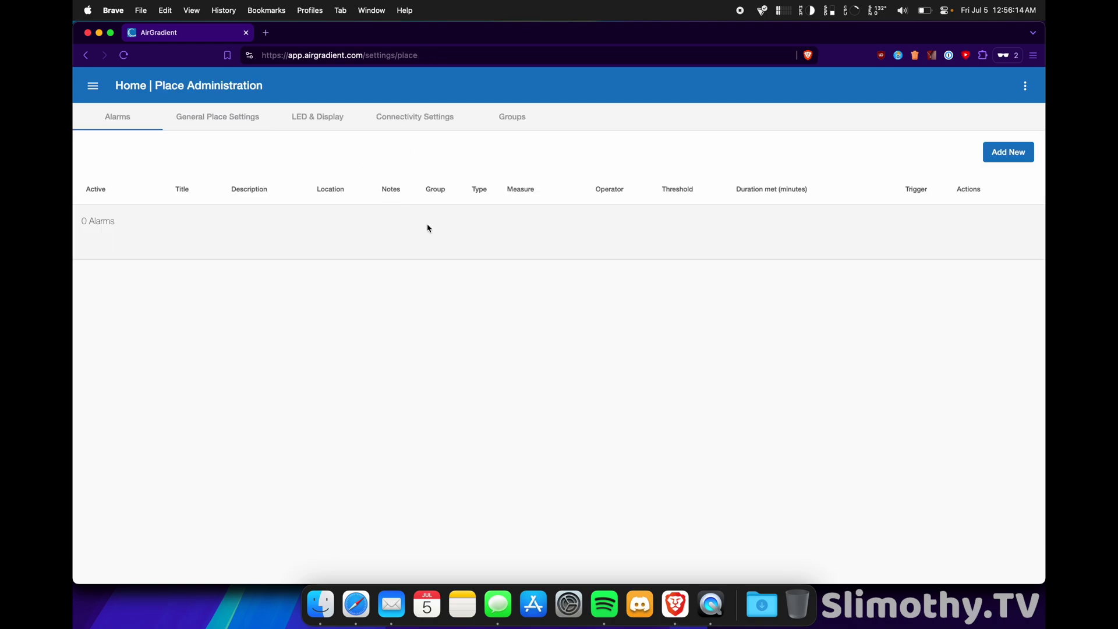
# Start a new alarm for All Inside Locations with measure CO2 (ppm), operator Greater than (>) and threshold 999
pyautogui.click(1011, 159)
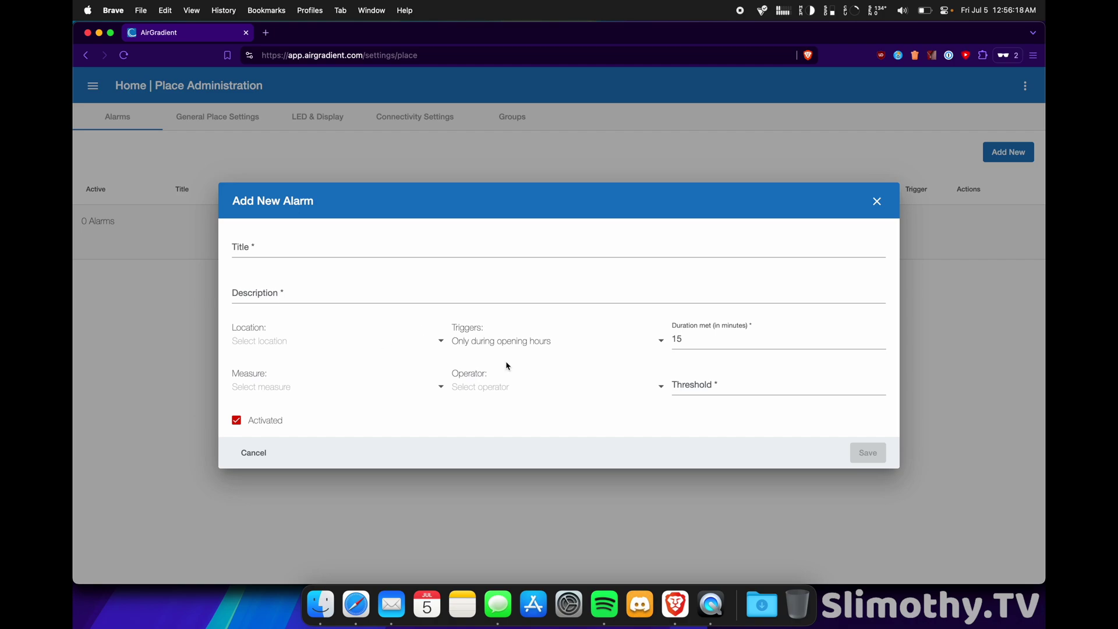
pyautogui.click(246, 341)
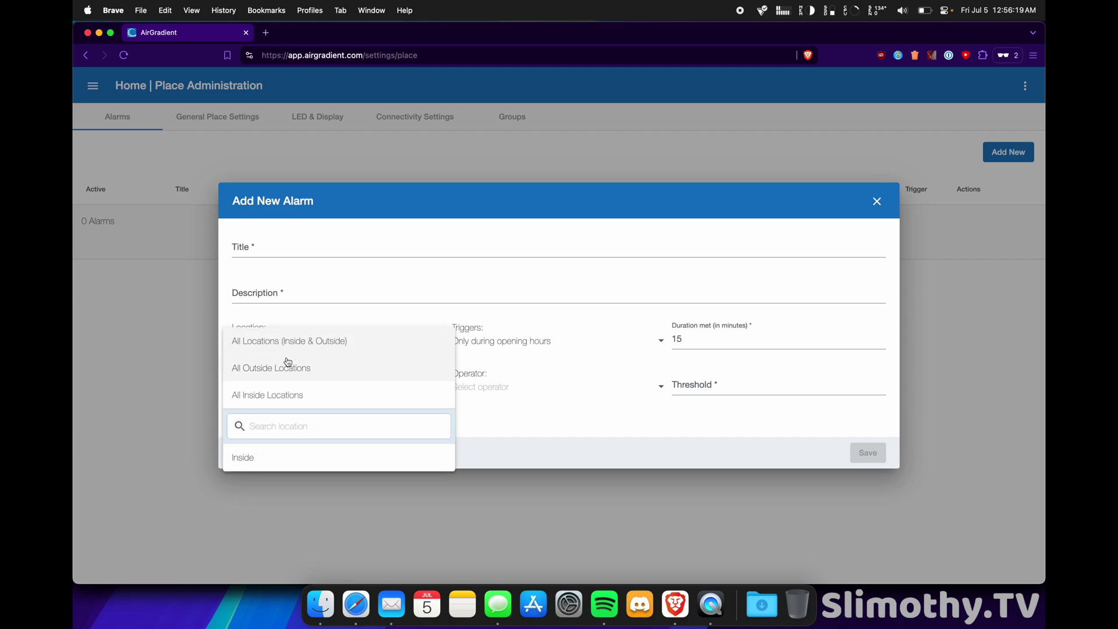
pyautogui.click(299, 394)
pyautogui.click(407, 387)
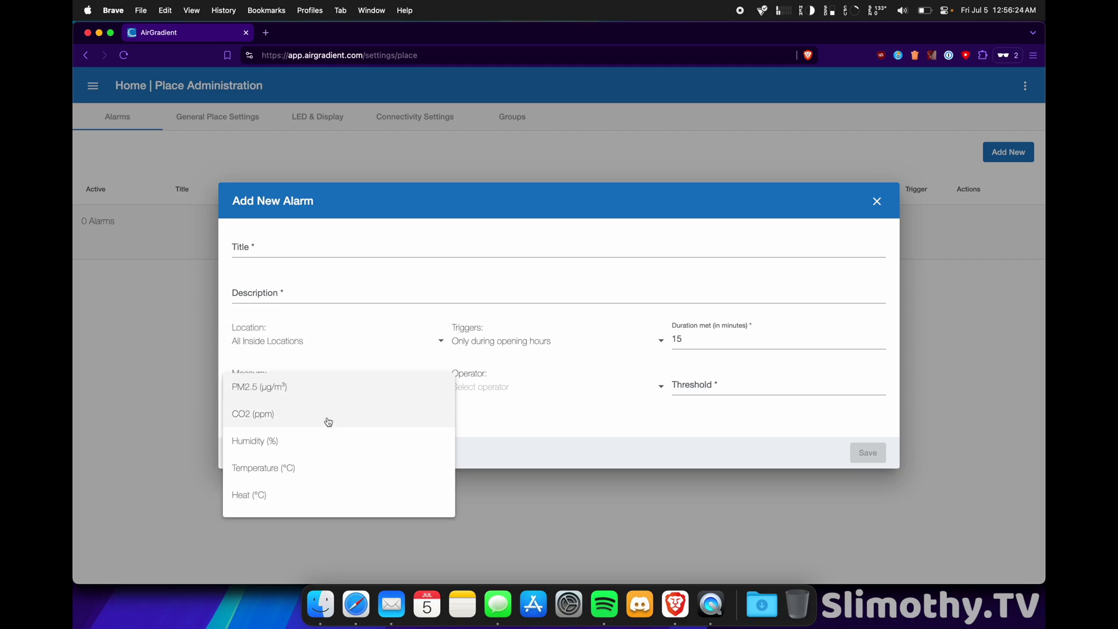
pyautogui.click(325, 421)
pyautogui.click(494, 400)
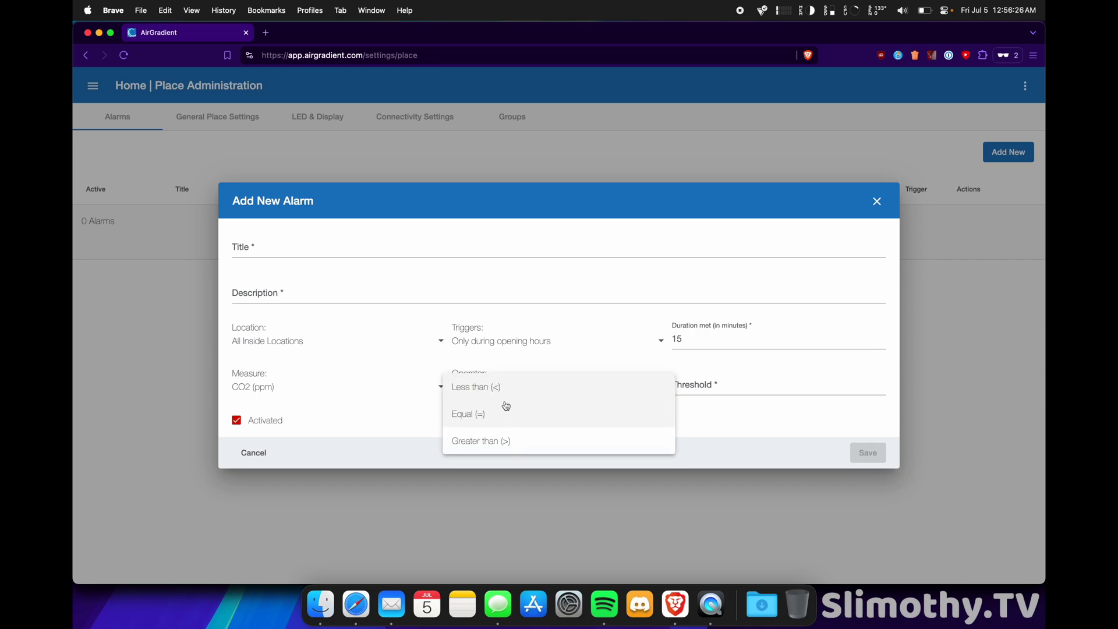
pyautogui.click(492, 441)
pyautogui.click(698, 395)
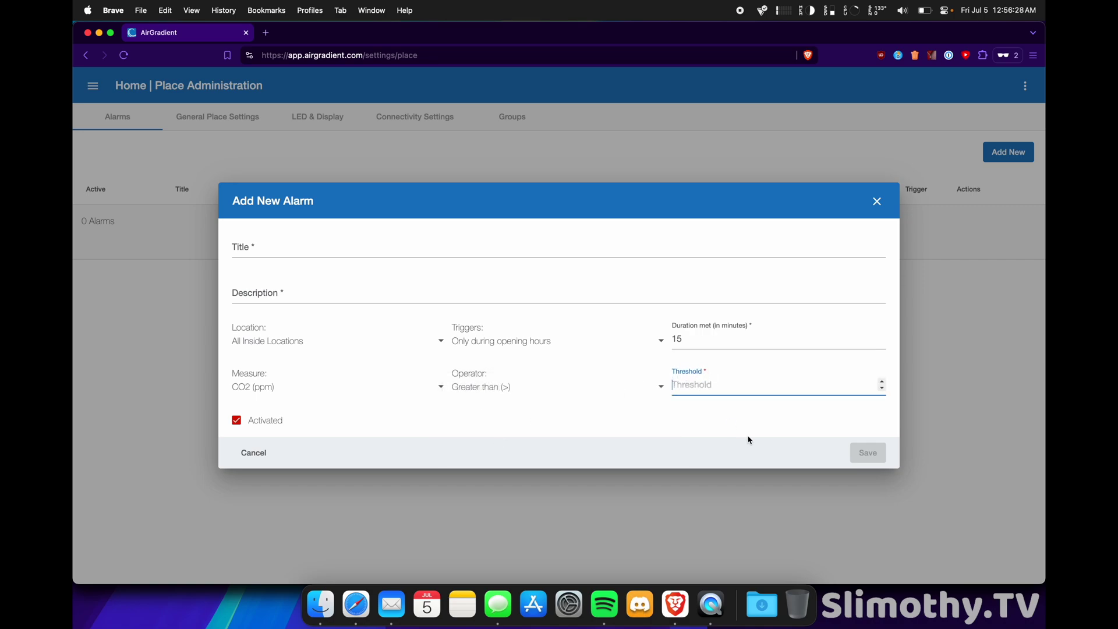
pyautogui.write('999')
# Enter "test" as the alarm's title and description and save the alarm
pyautogui.click(281, 247)
pyautogui.write('test')
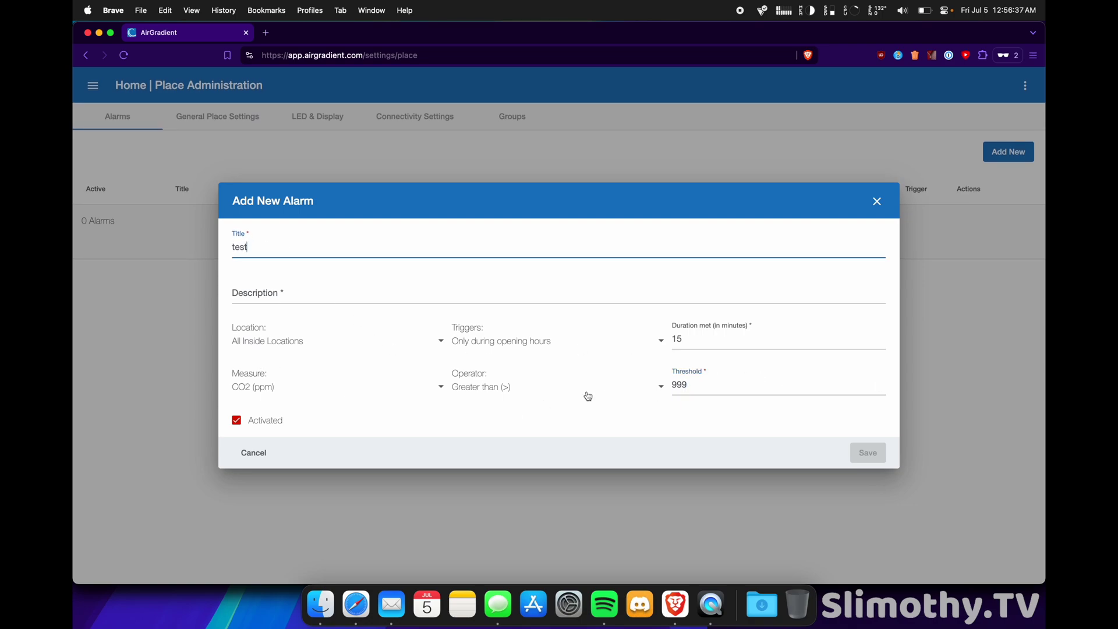
pyautogui.click(704, 377)
pyautogui.click(343, 292)
pyautogui.write('test')
pyautogui.press('Return')
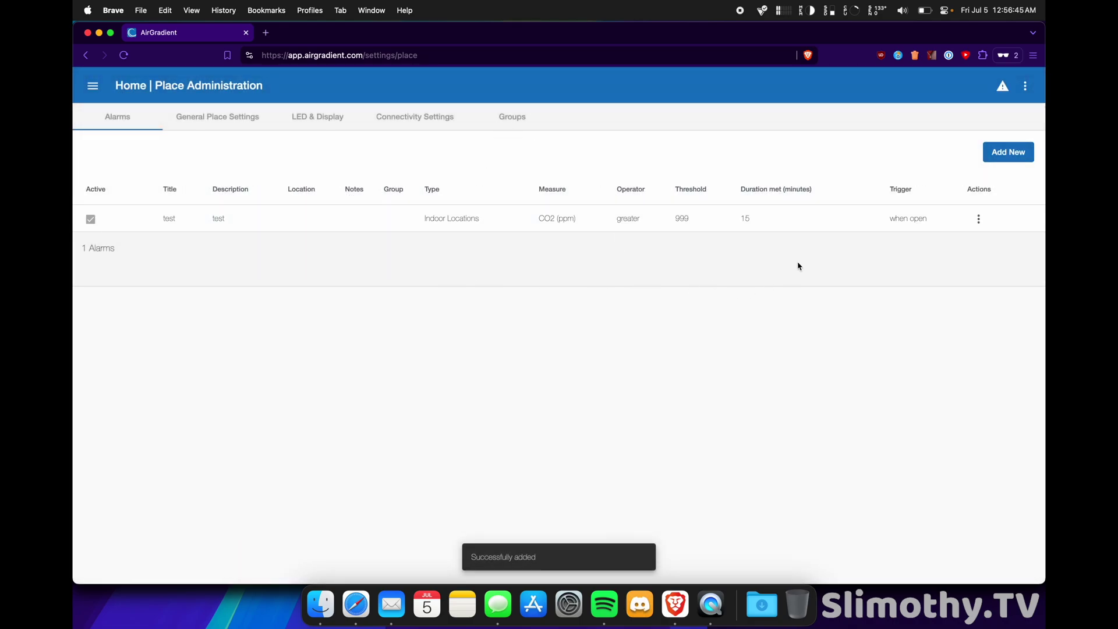
# Turn on the test alarm's subscription and its return-to-normal notification, and switch both off again
pyautogui.click(1005, 88)
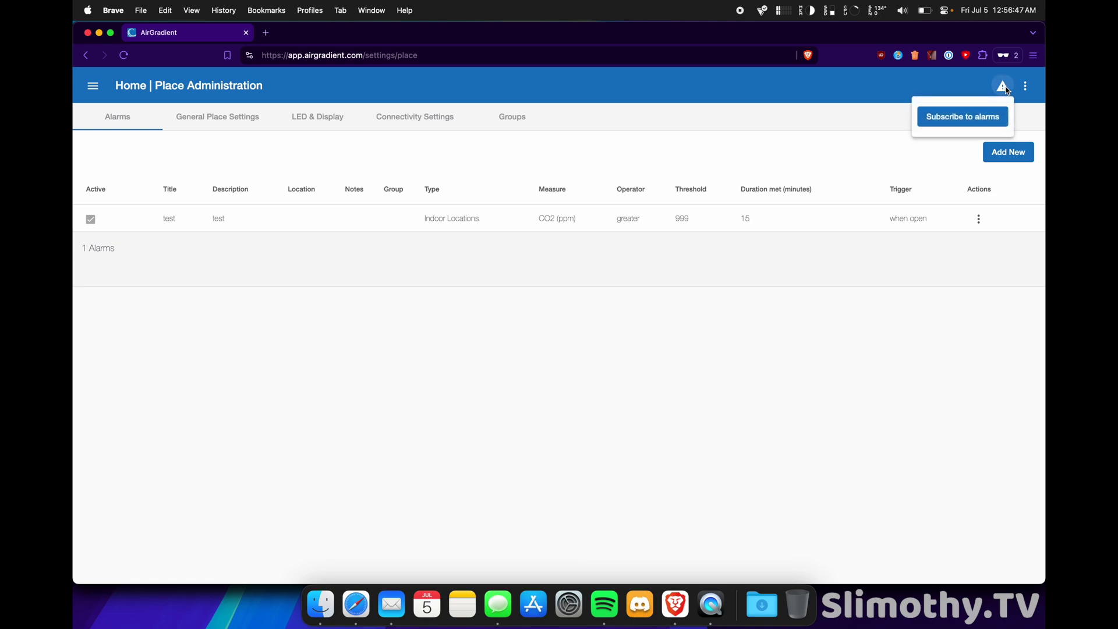
pyautogui.click(963, 116)
pyautogui.click(494, 213)
pyautogui.click(628, 214)
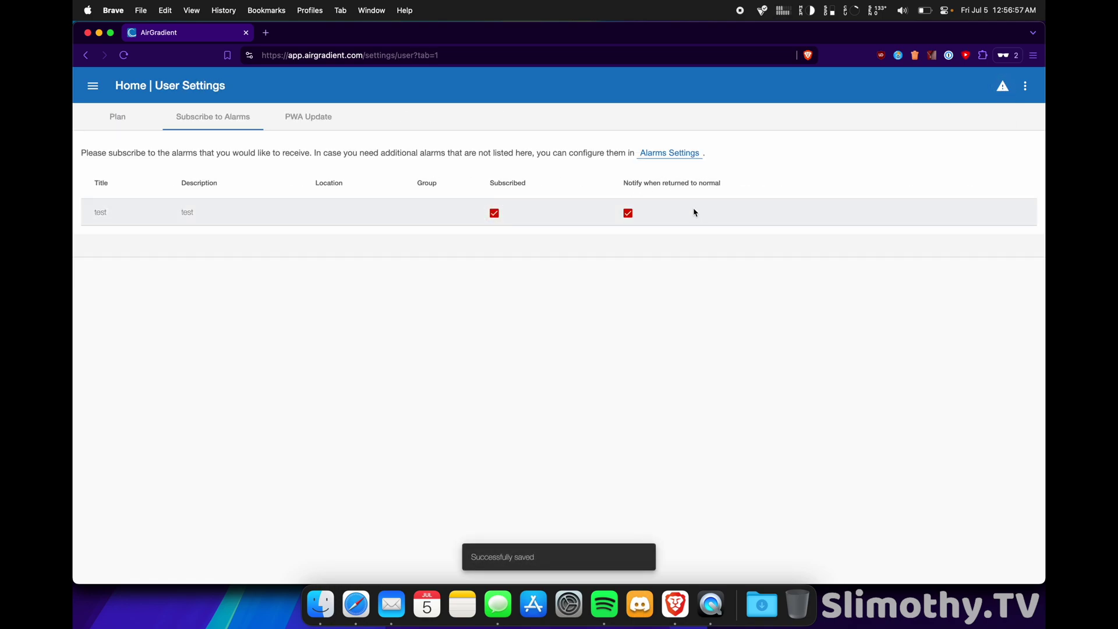
pyautogui.click(628, 213)
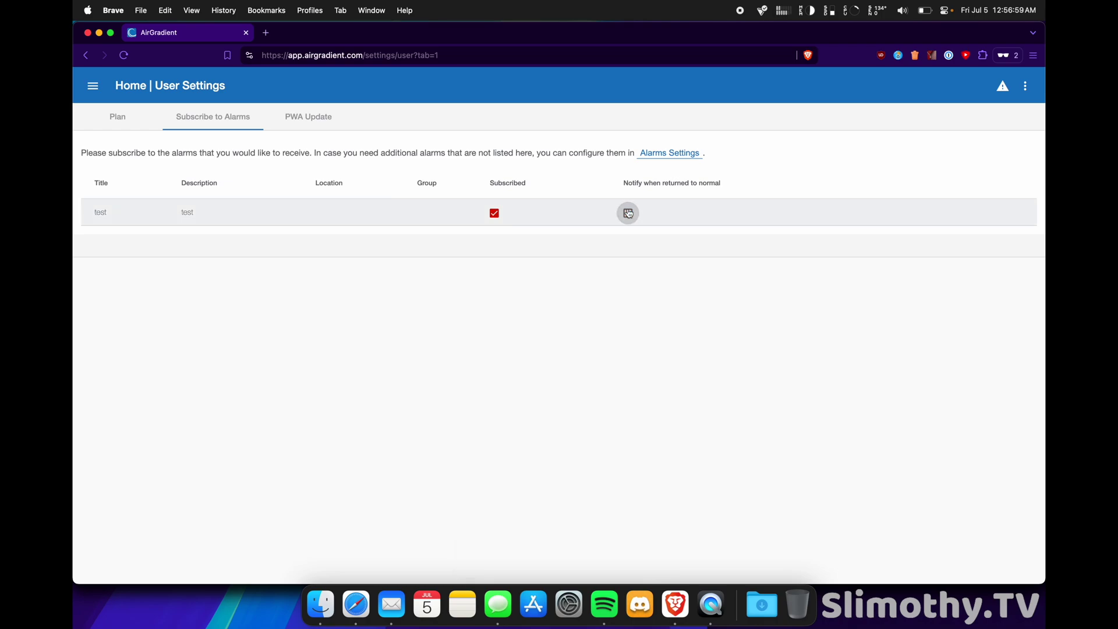
pyautogui.click(492, 210)
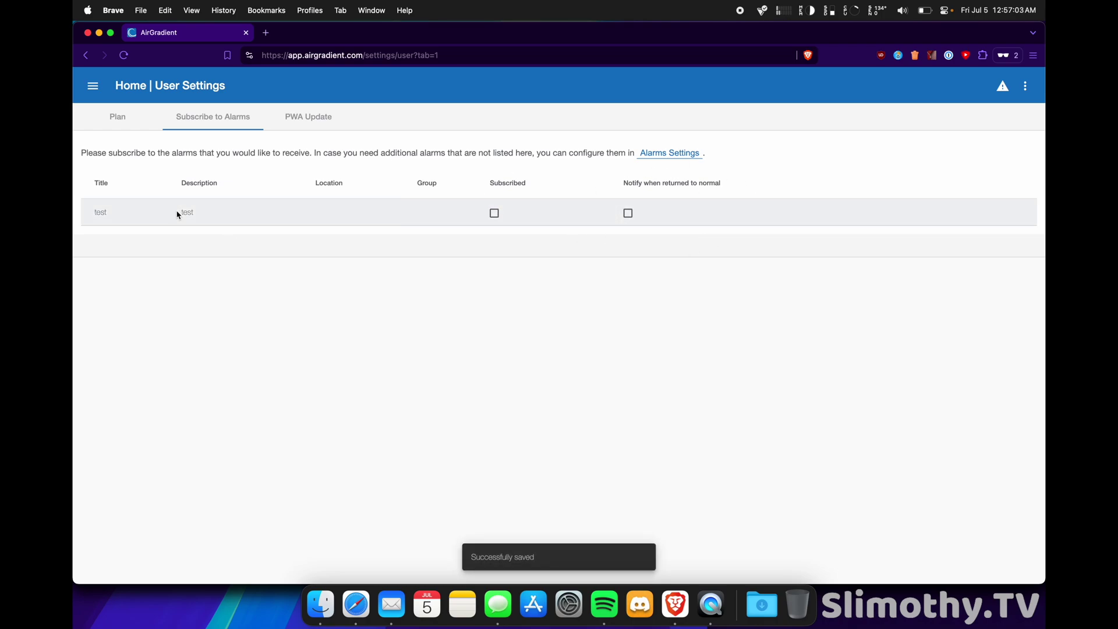
# Delete the test alarm from the alarm settings
pyautogui.click(670, 153)
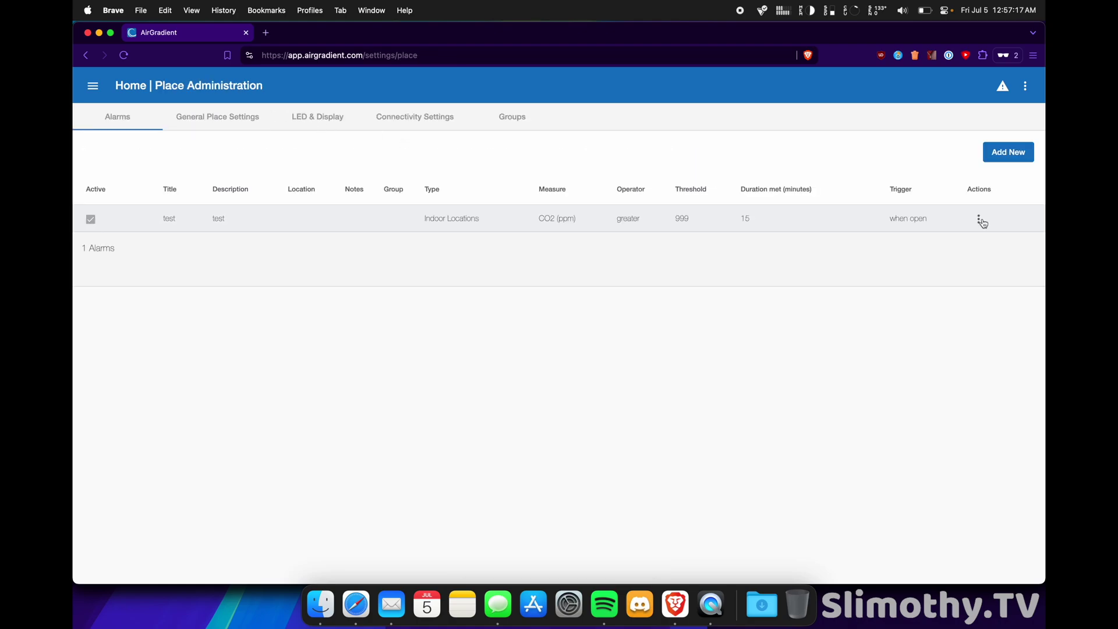
pyautogui.click(984, 222)
pyautogui.click(988, 272)
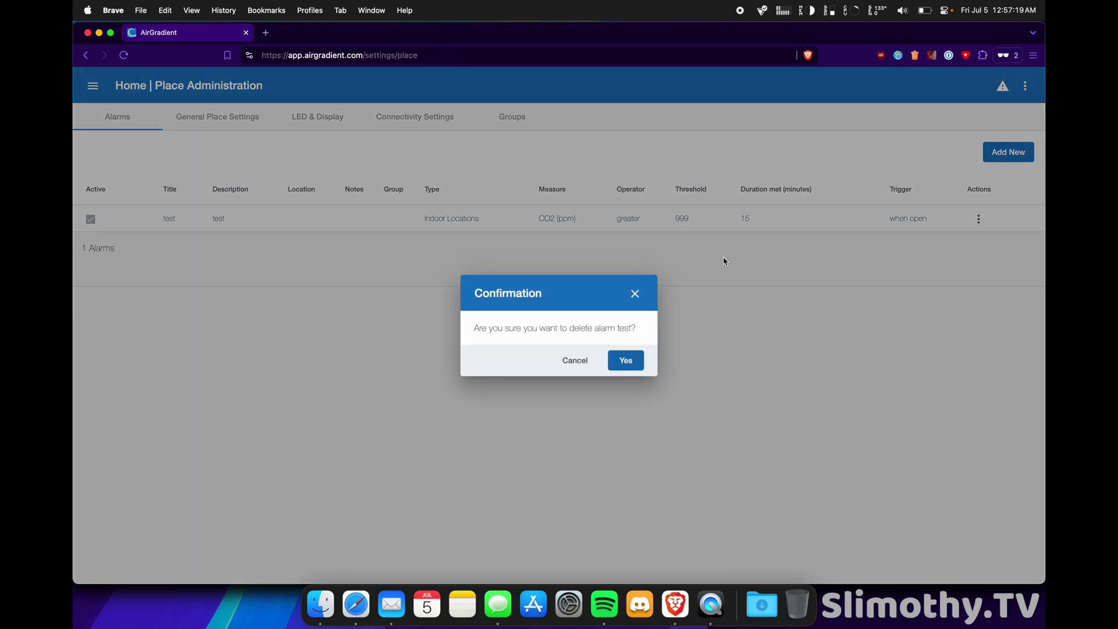
pyautogui.click(629, 365)
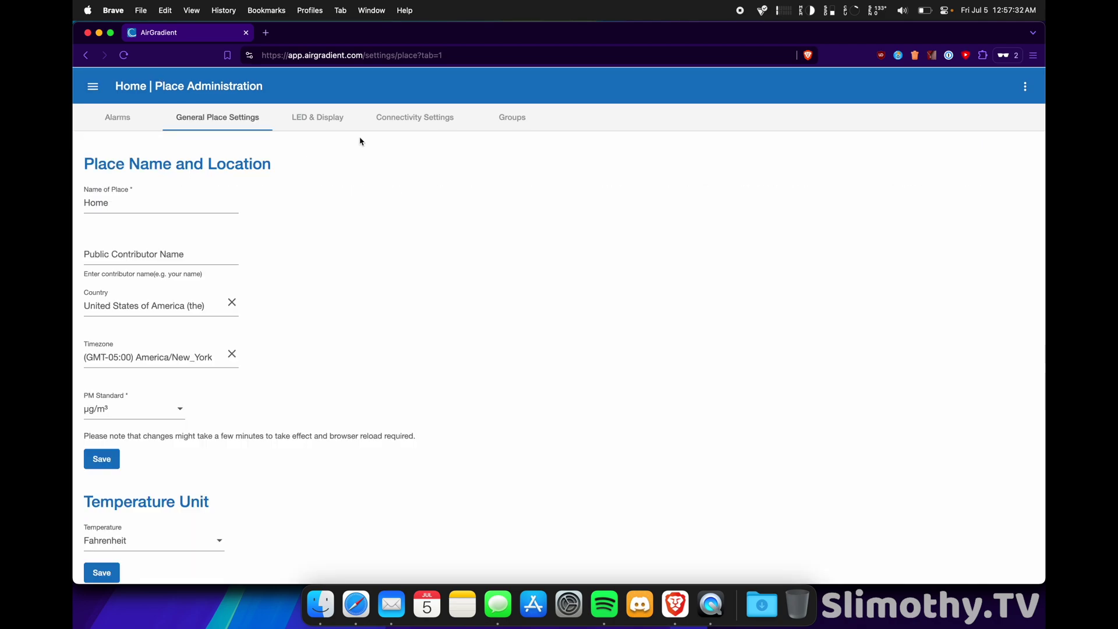
# Look through the General Place Settings, including the CO2 calibration, VOC/NOx learning offset and default LED mode sections
pyautogui.scroll(-5, 290, 224)
pyautogui.scroll(-10, 289, 231)
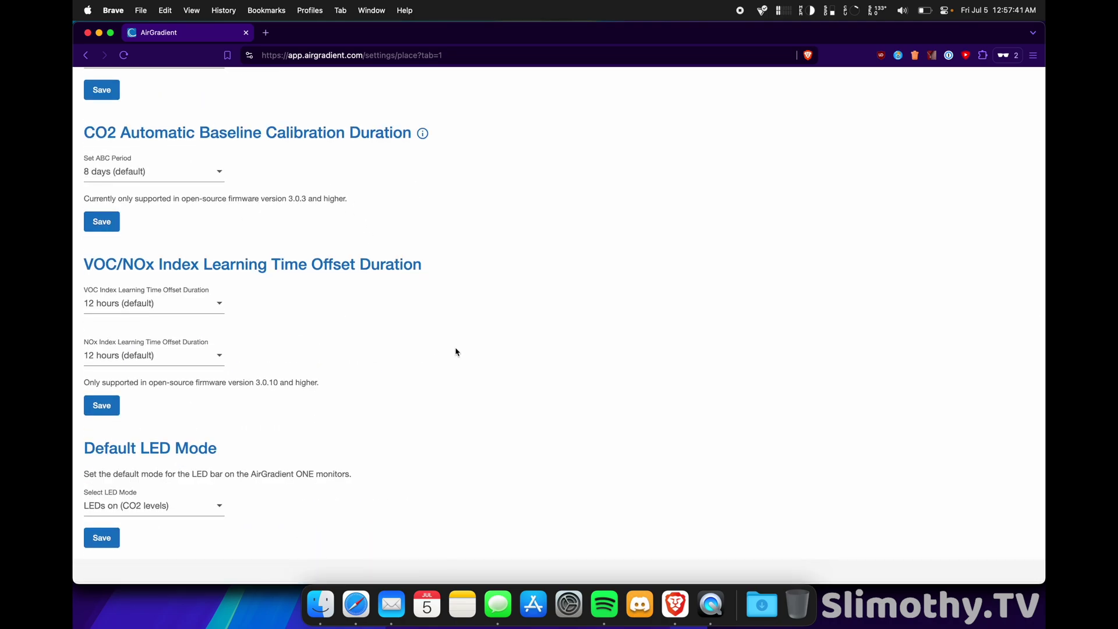
pyautogui.scroll(15, 499, 427)
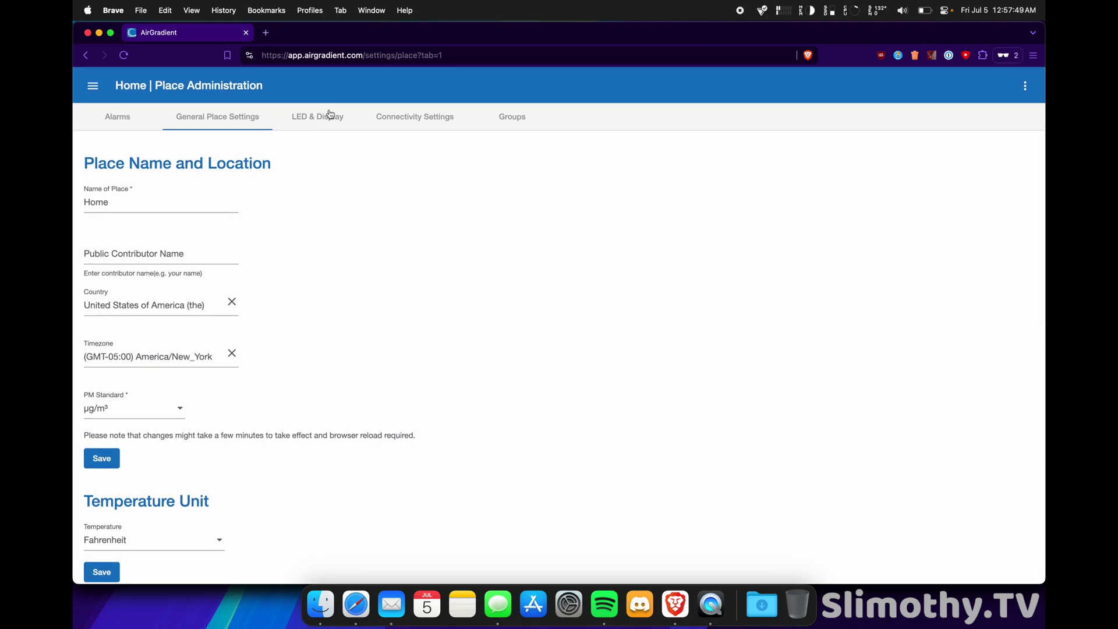
# Open the LED & Display settings and view the available default LED modes
pyautogui.click(330, 121)
pyautogui.click(218, 224)
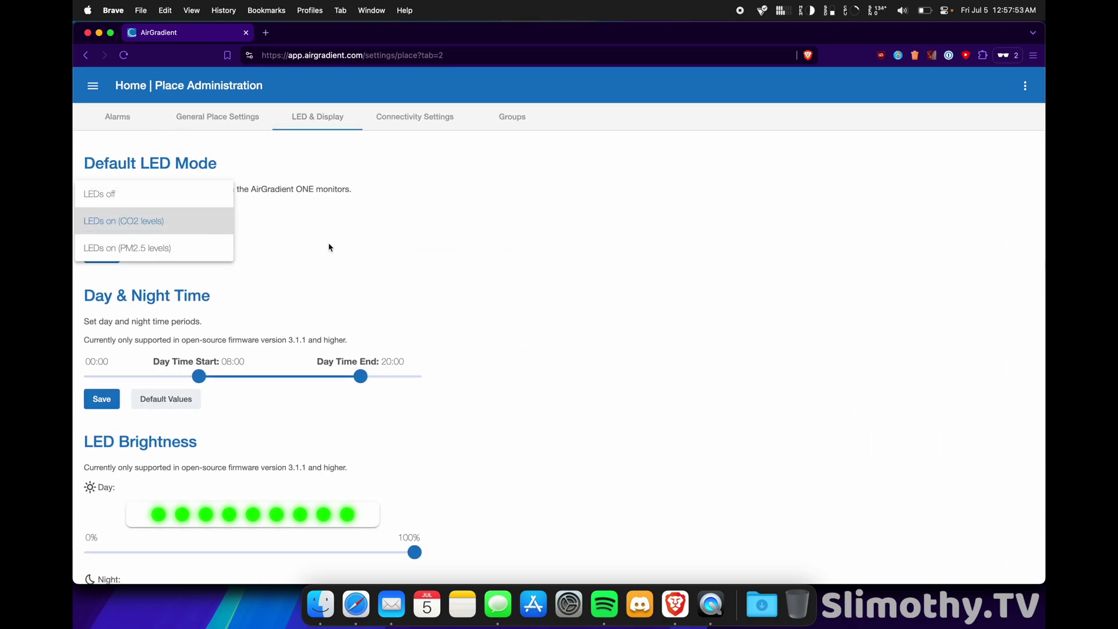
pyautogui.click(260, 242)
# Examine the day and night time, LED brightness and display brightness settings, including the nightly display switch-off option
pyautogui.scroll(-3, 315, 211)
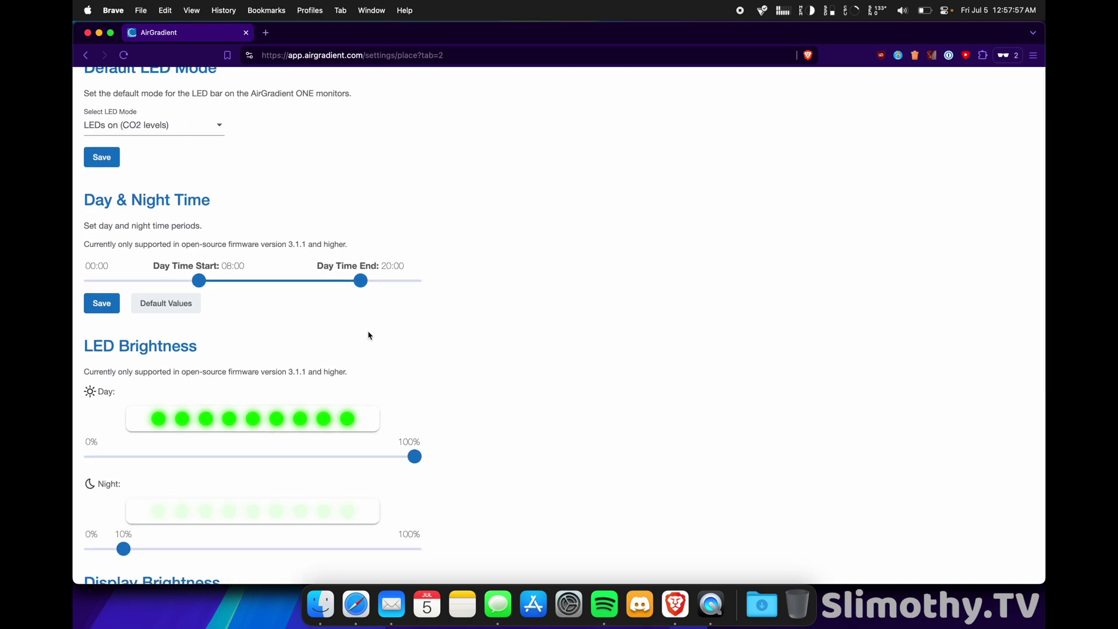
pyautogui.scroll(-3, 370, 334)
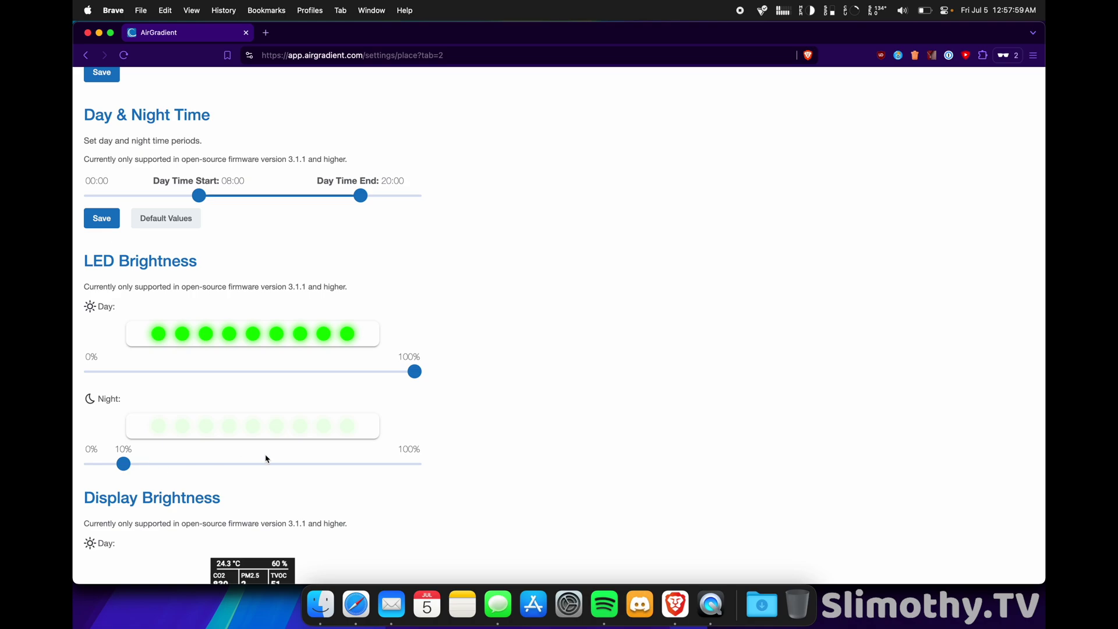
pyautogui.scroll(-1, 522, 392)
pyautogui.scroll(-2, 522, 392)
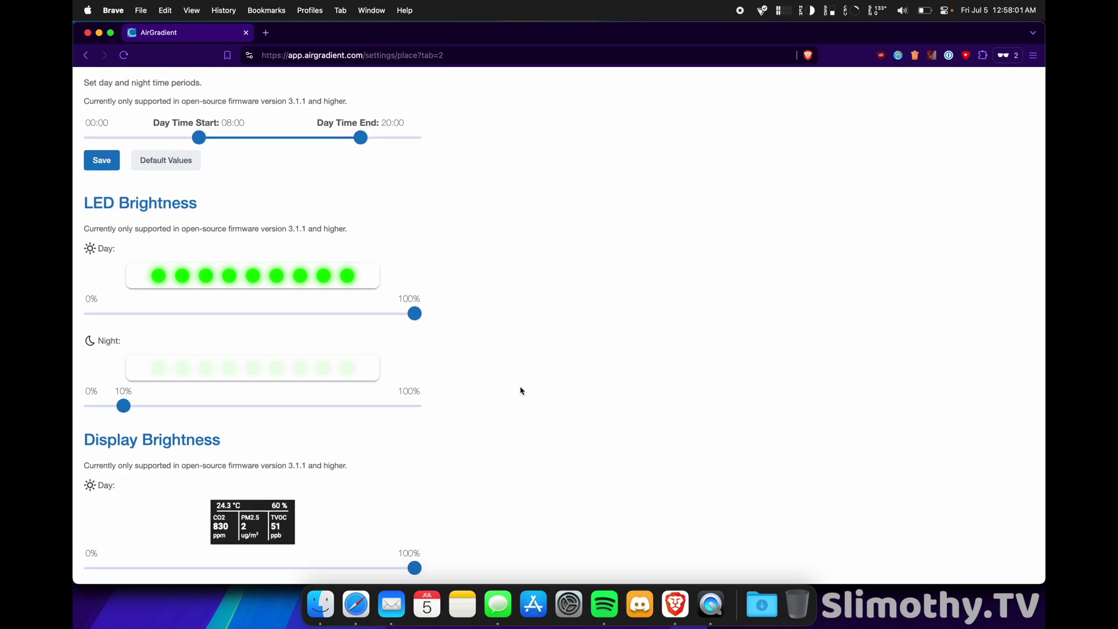
pyautogui.scroll(-2, 523, 392)
pyautogui.scroll(-3, 527, 416)
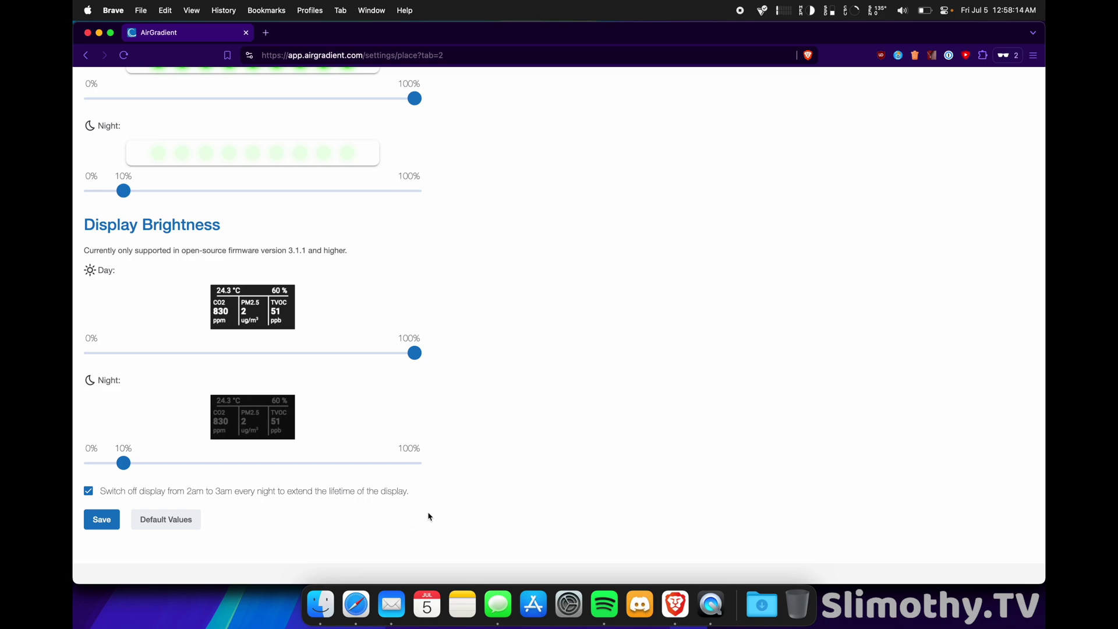
pyautogui.click(294, 493)
pyautogui.click(284, 493)
pyautogui.scroll(10, 529, 498)
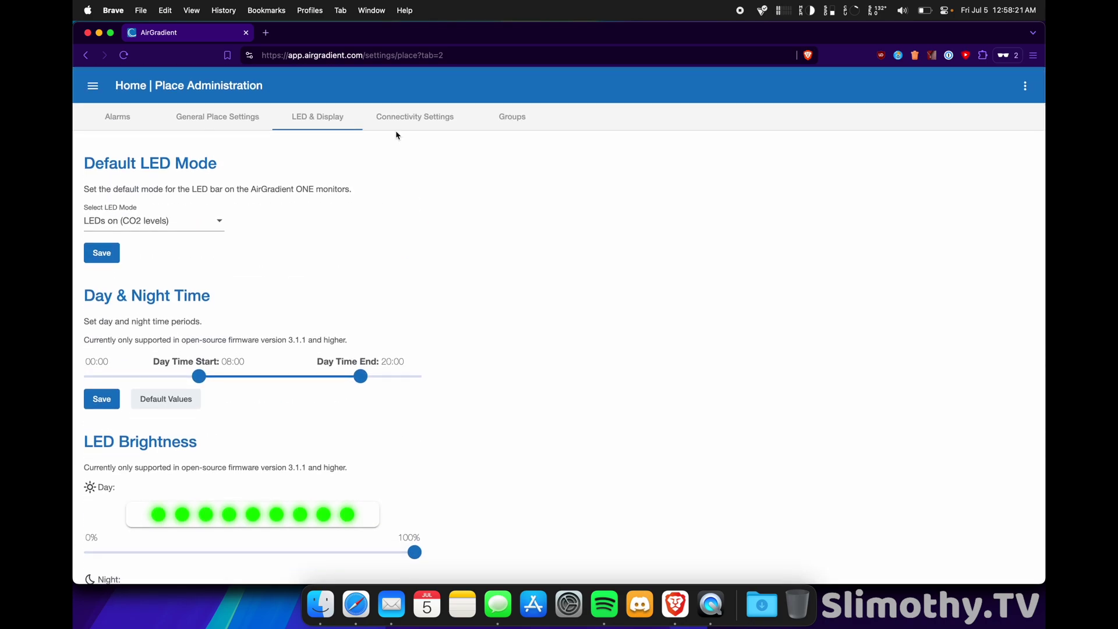
# View the Connectivity Settings for MQTT and API access, and check the form for adding a group
pyautogui.click(399, 122)
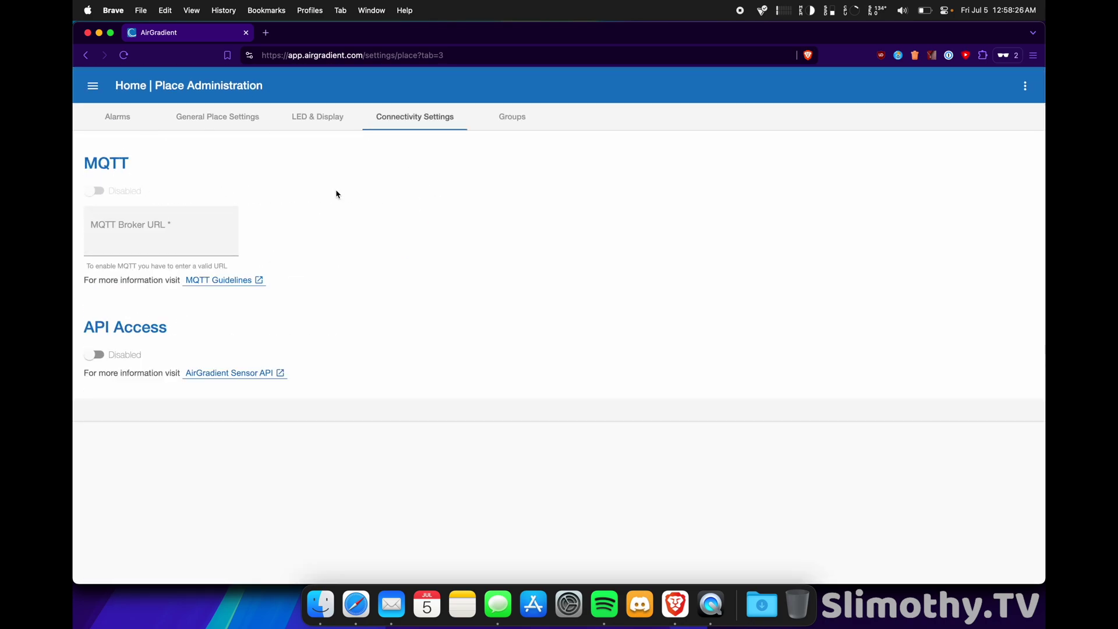
pyautogui.click(518, 121)
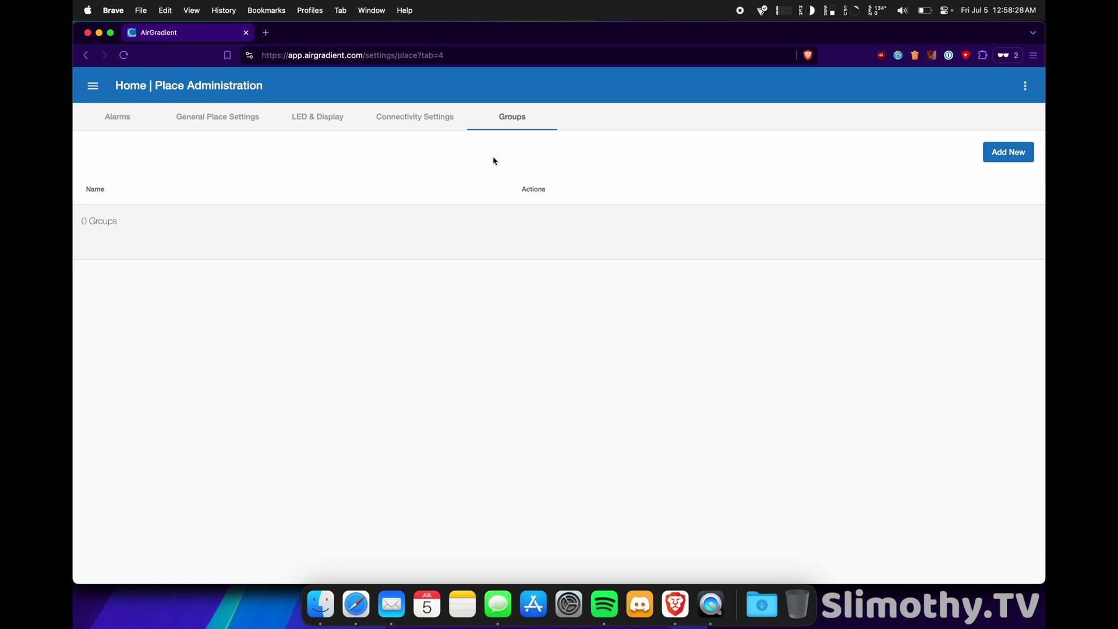
pyautogui.click(1011, 154)
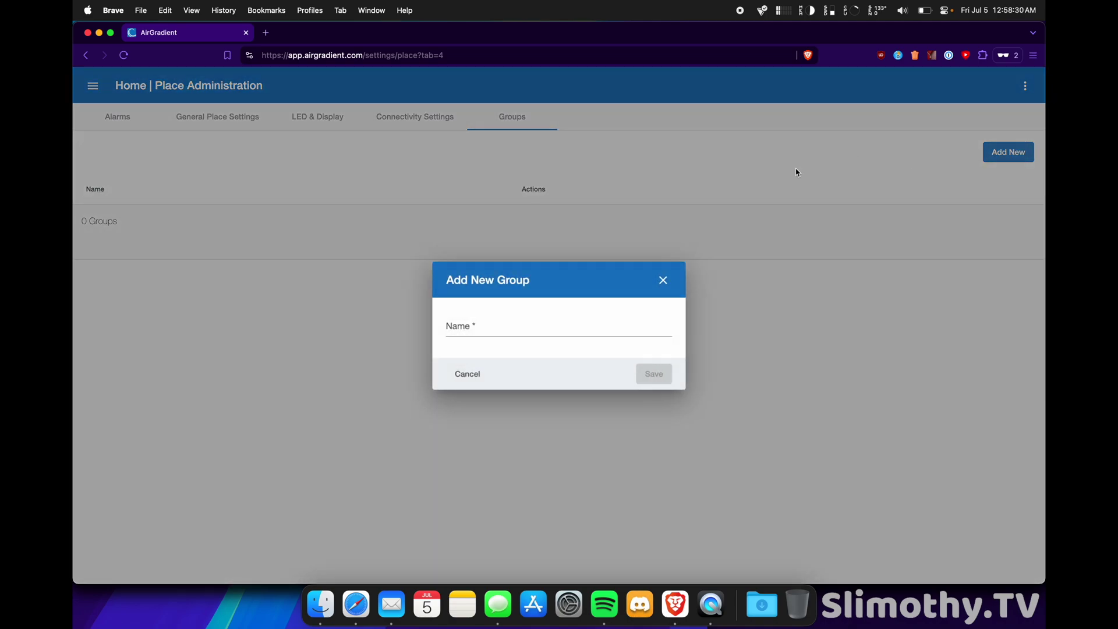
pyautogui.click(664, 280)
# Reopen the Place administration page
pyautogui.click(93, 86)
pyautogui.click(140, 431)
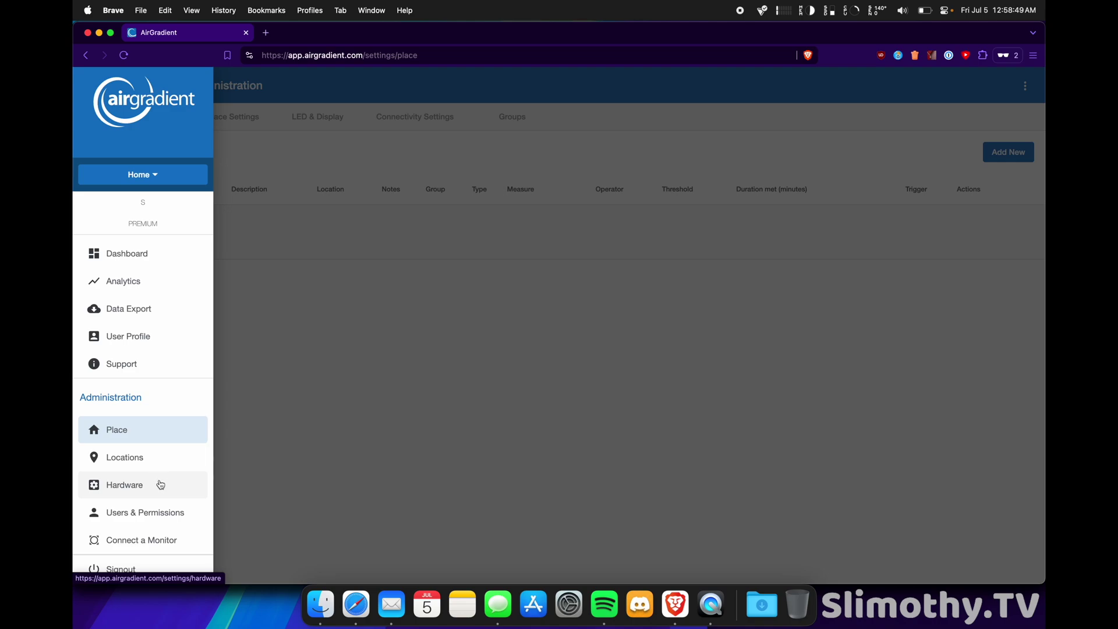
# Open the Users & Permissions administration page
pyautogui.scroll(1, 157, 495)
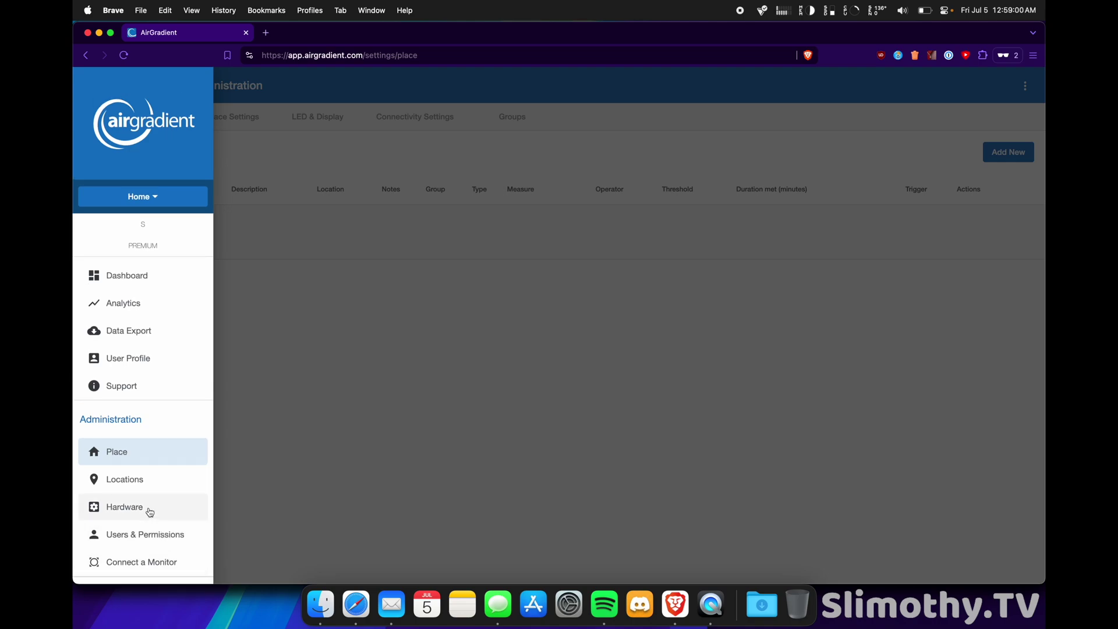
pyautogui.scroll(-1, 154, 513)
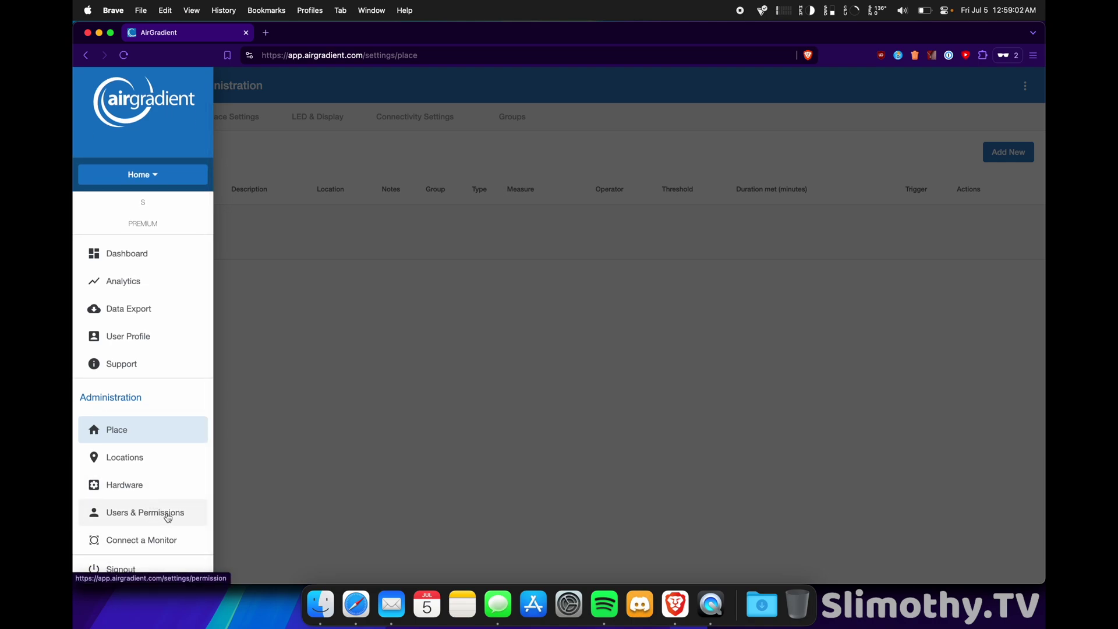
pyautogui.click(157, 519)
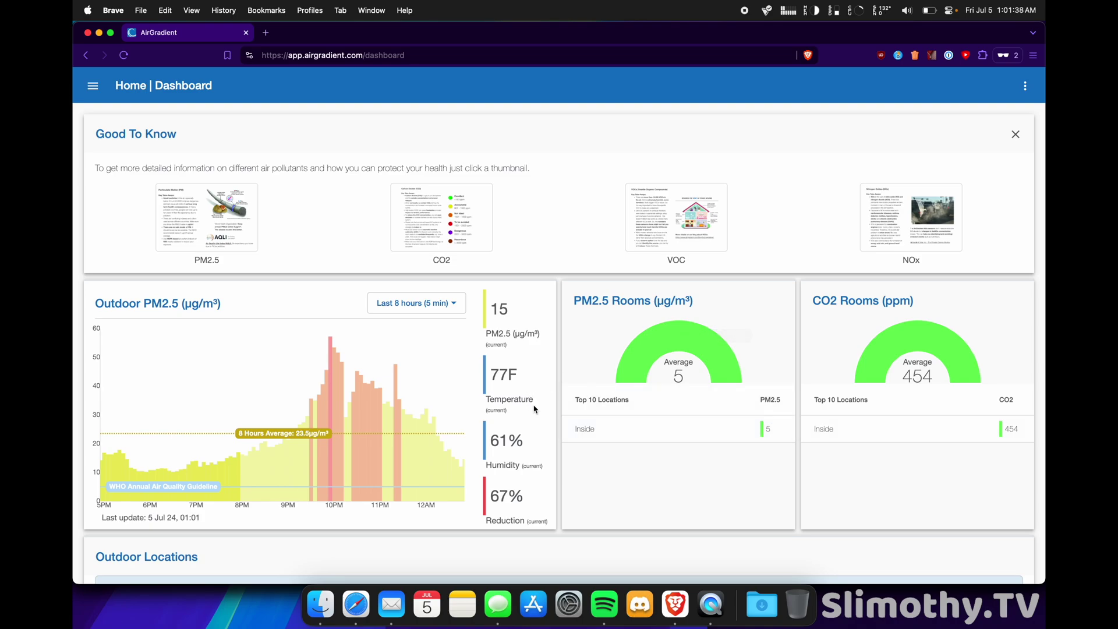
# Review the Home dashboard's outdoor PM2.5 chart, the PM2.5 and CO2 room averages, and the outdoor and indoor location tables
pyautogui.scroll(-5, 521, 373)
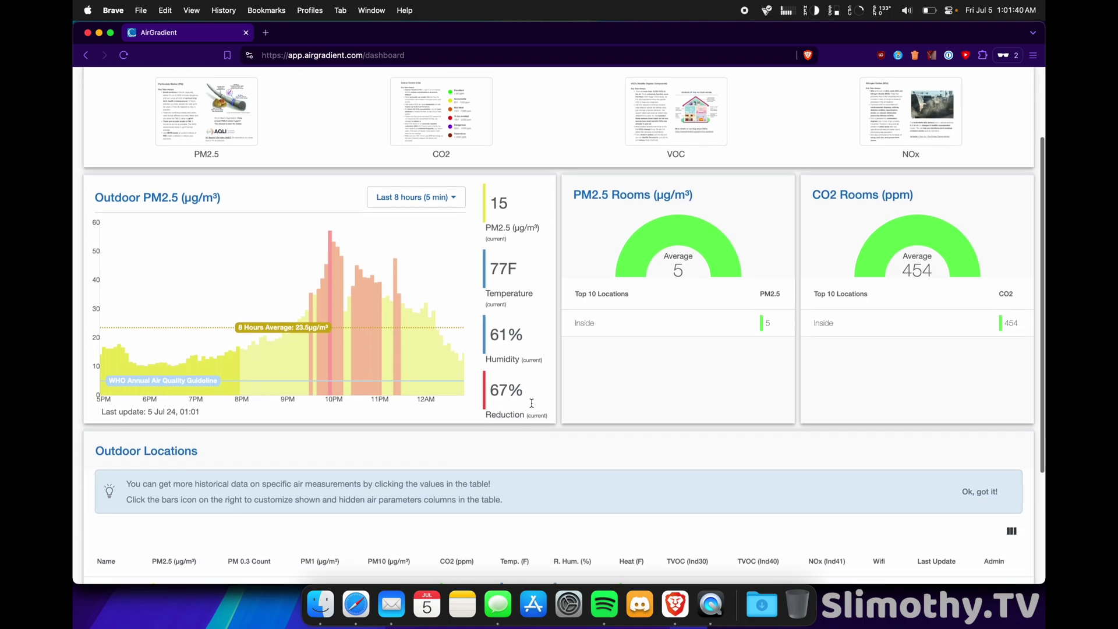
pyautogui.scroll(5, 531, 407)
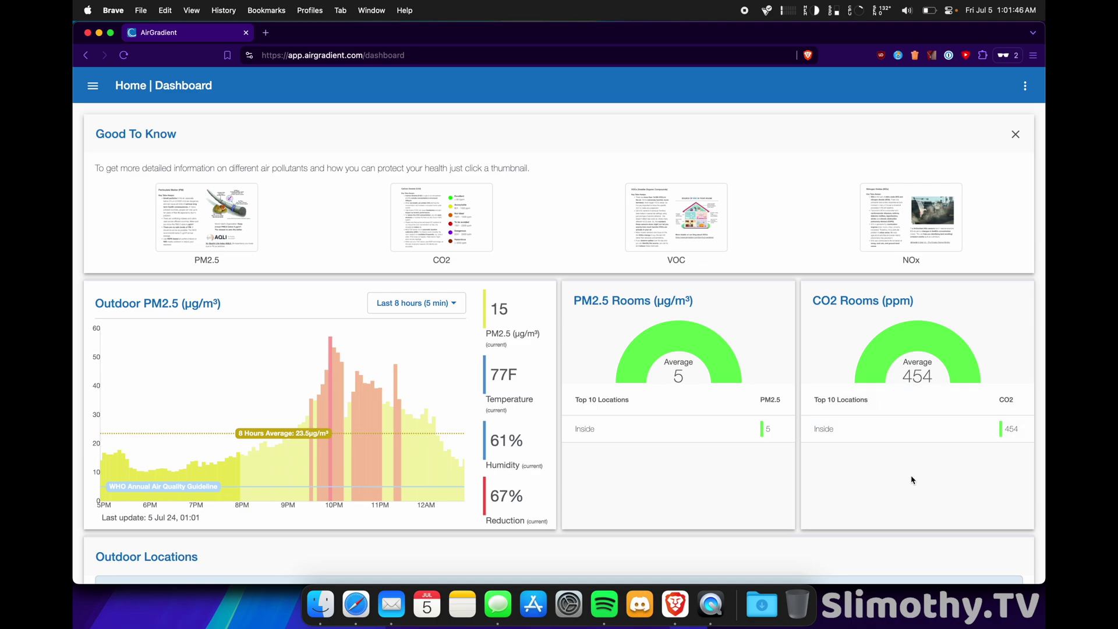
pyautogui.scroll(-6, 913, 478)
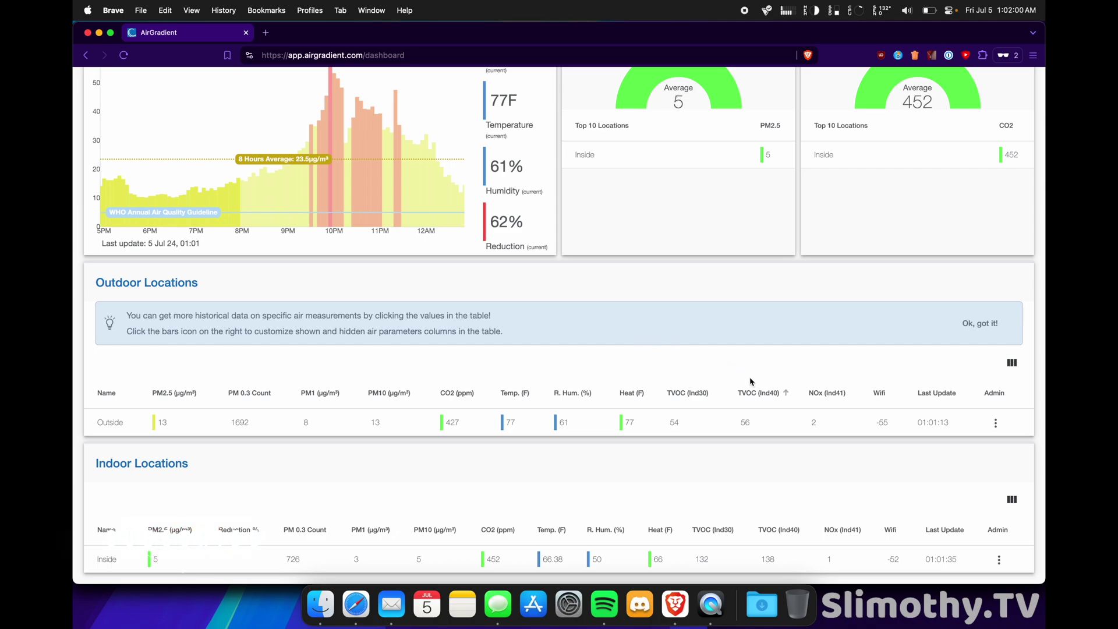
pyautogui.scroll(5, 750, 382)
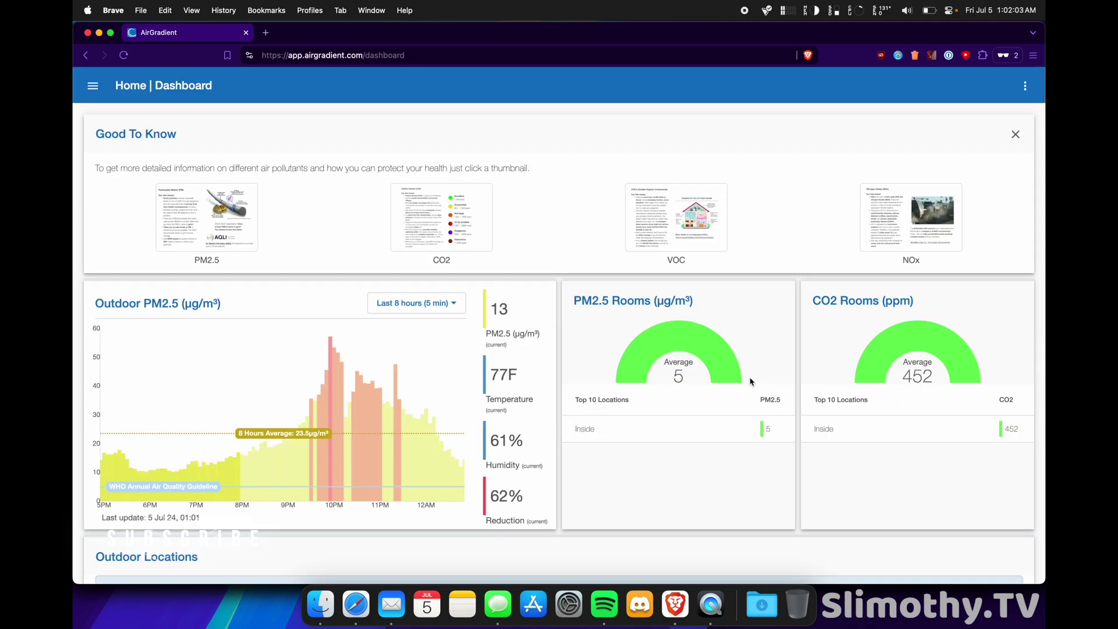